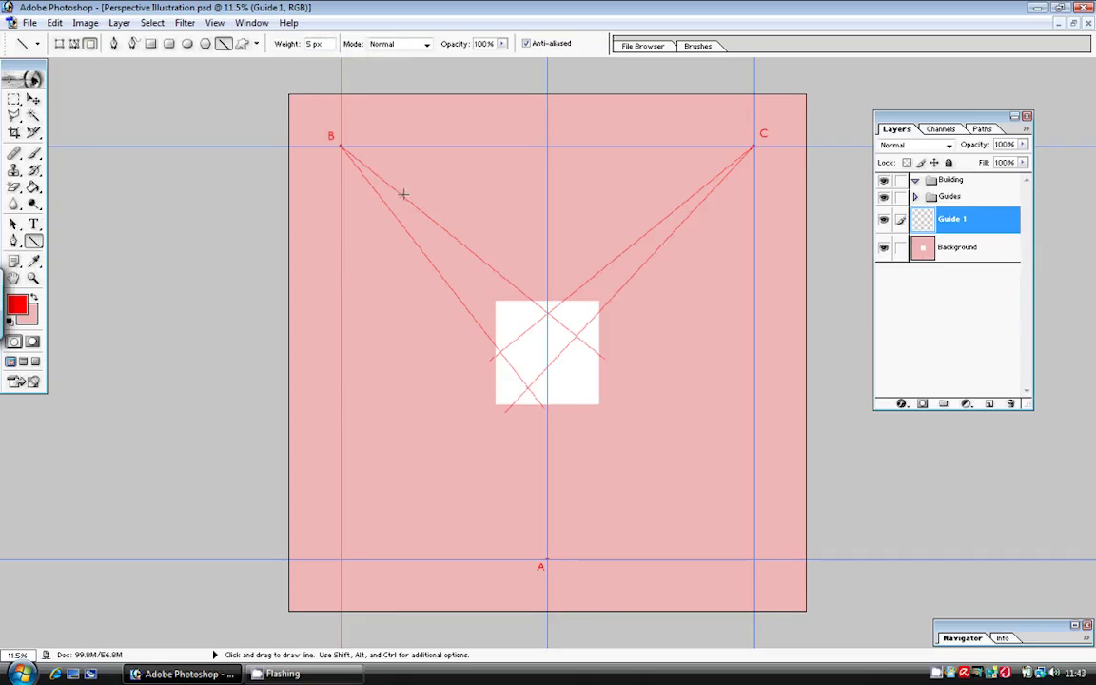
Zoom the canvas in step by step to 50% and scroll to point A
left_click(215, 23)
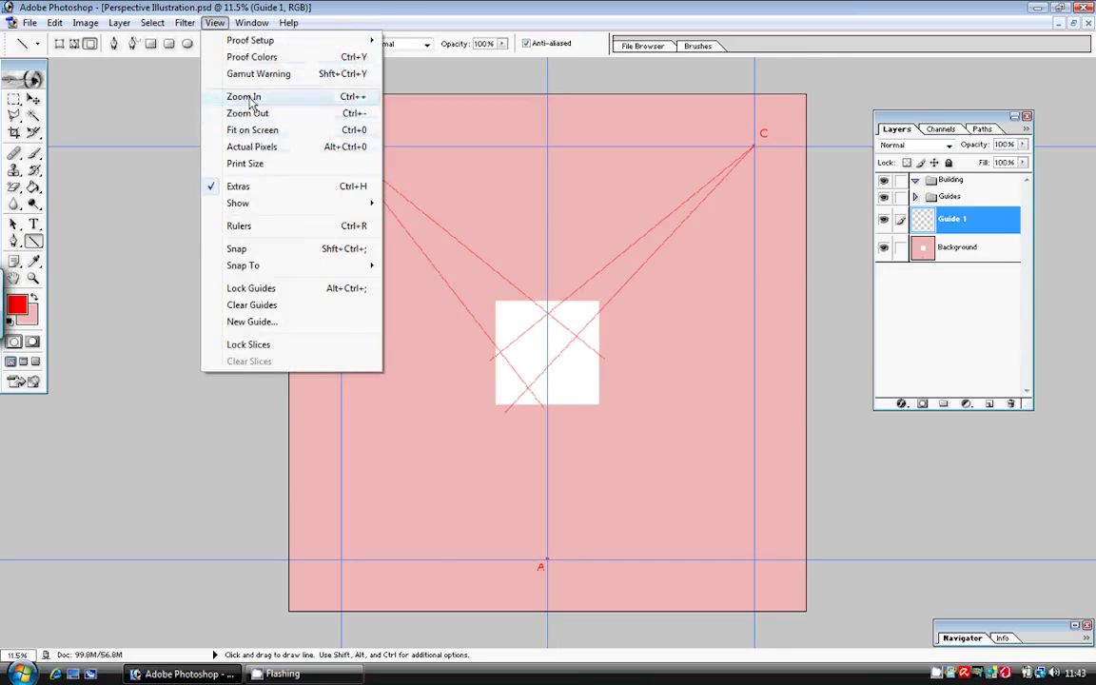
left_click(243, 98)
left_click(216, 24)
left_click(244, 97)
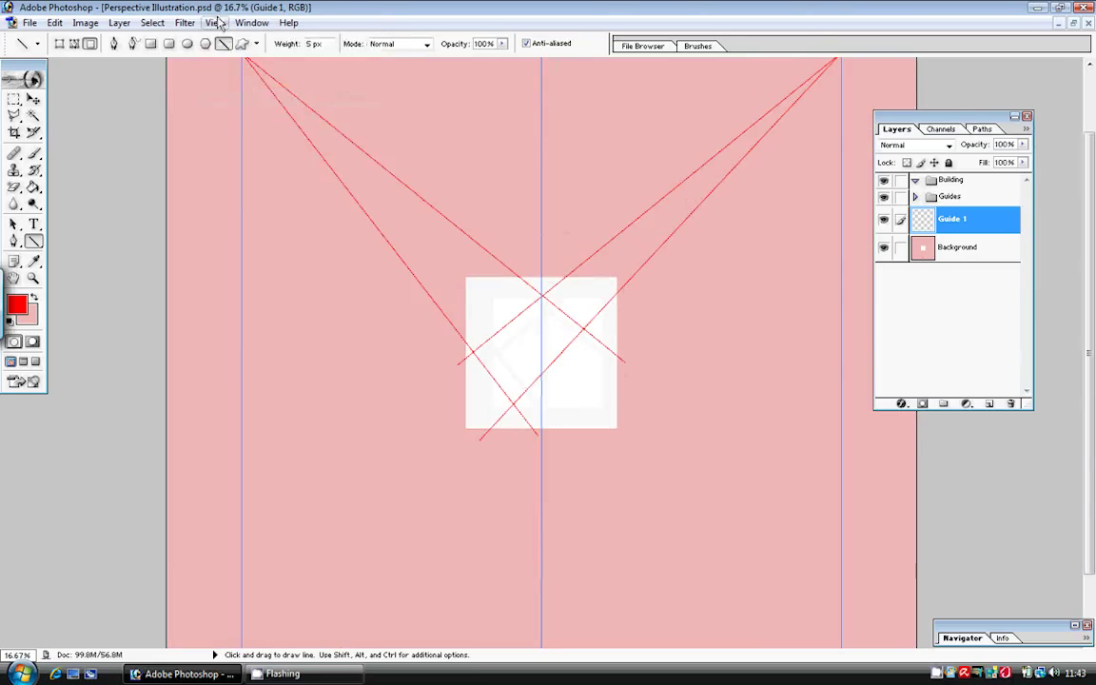
left_click(215, 23)
left_click(244, 96)
left_click(215, 23)
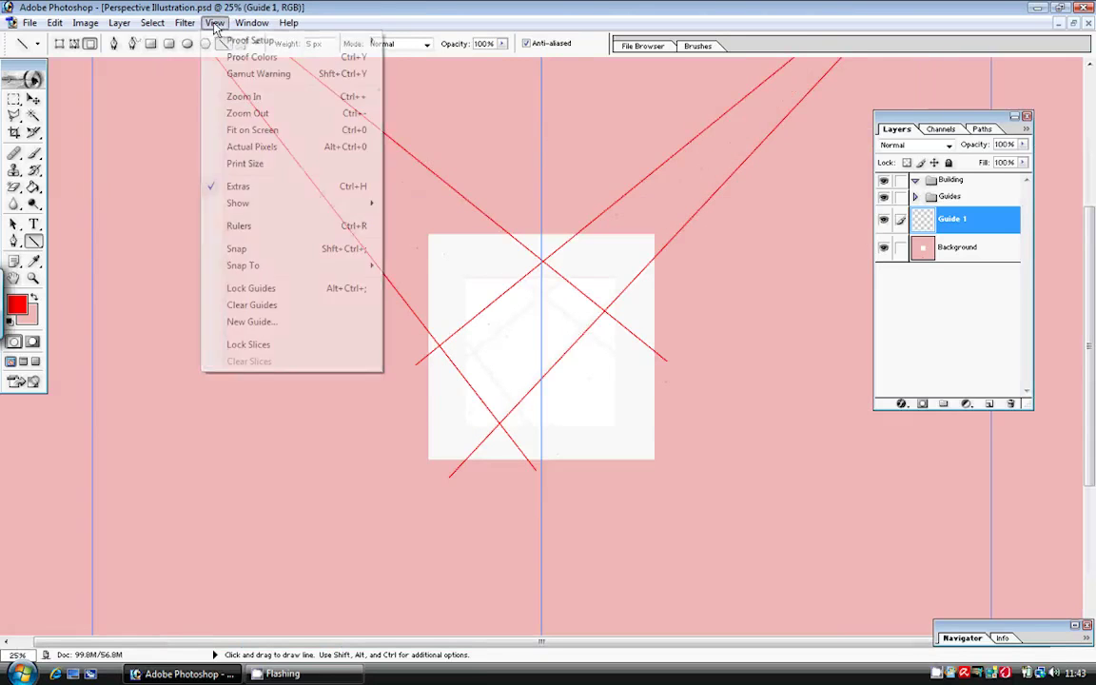
left_click(247, 97)
left_click(215, 23)
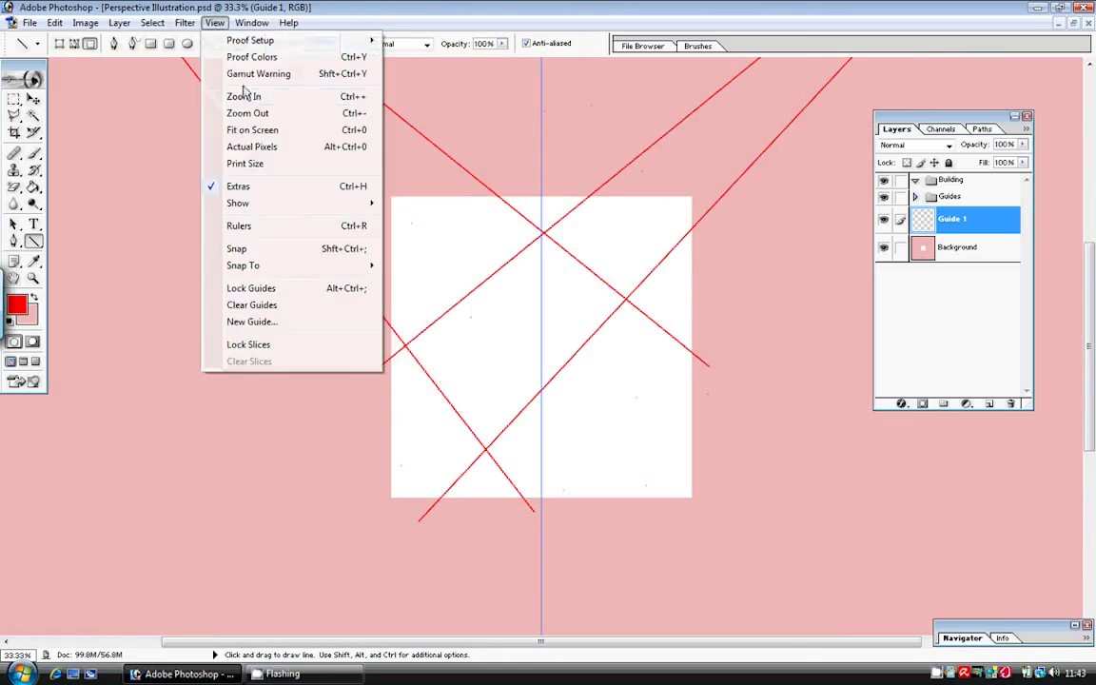
left_click(246, 96)
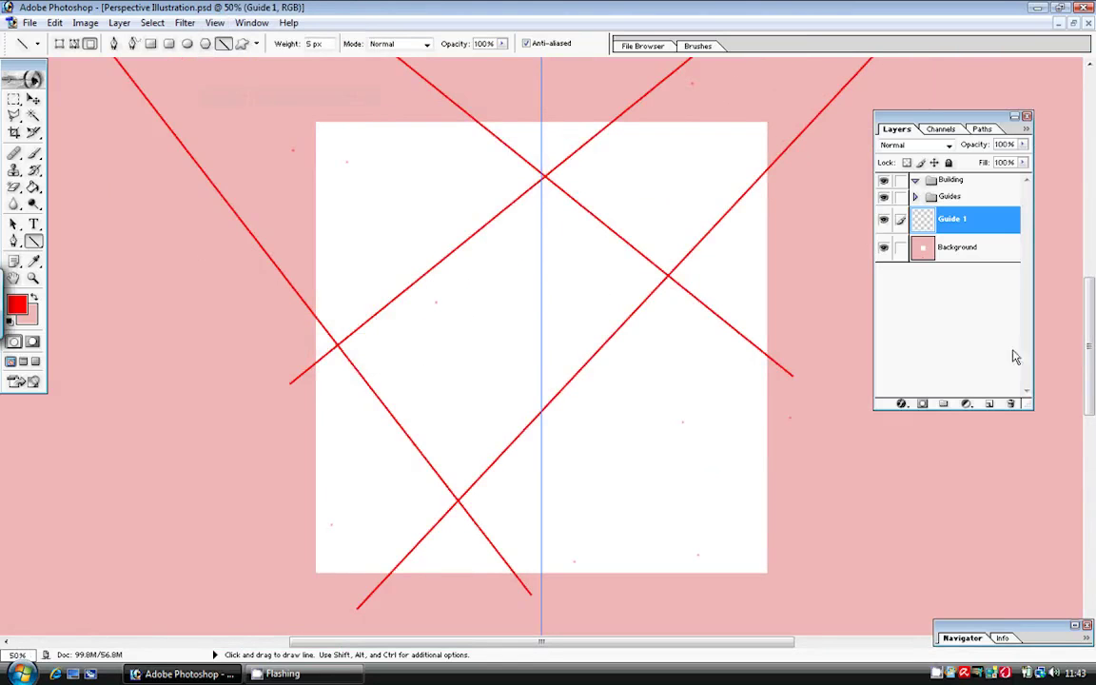
left_click(1093, 481)
left_click_drag(1092, 480, 1093, 559)
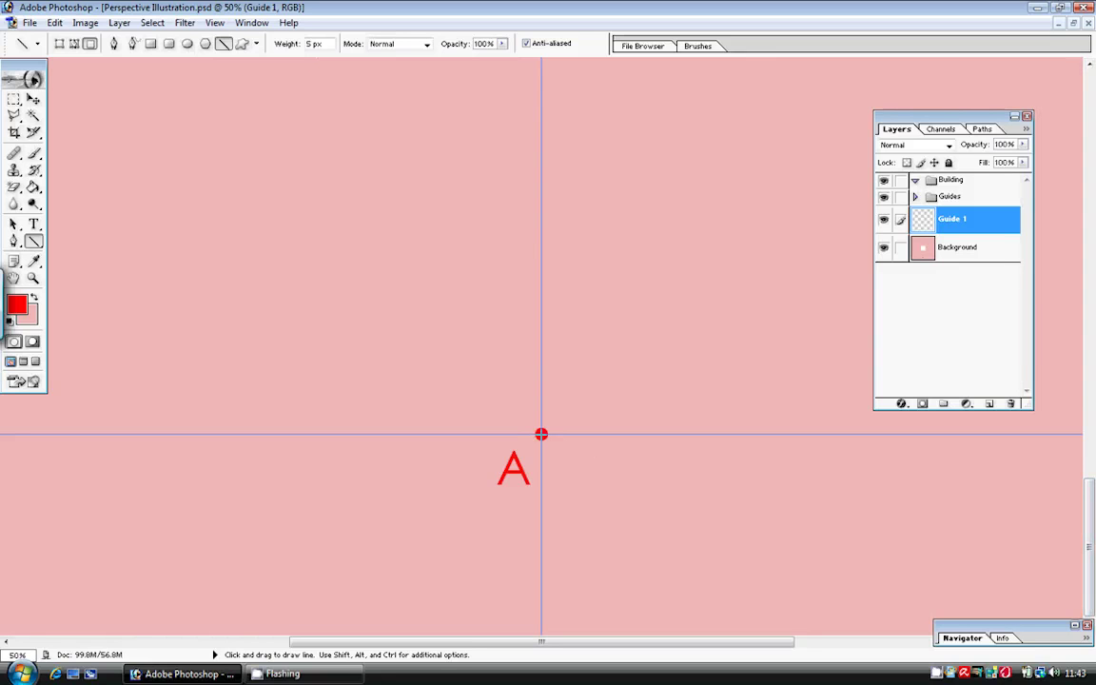
Draw red lines from point A up through the square, including a vertical one
left_click_drag(541, 434, 282, 65)
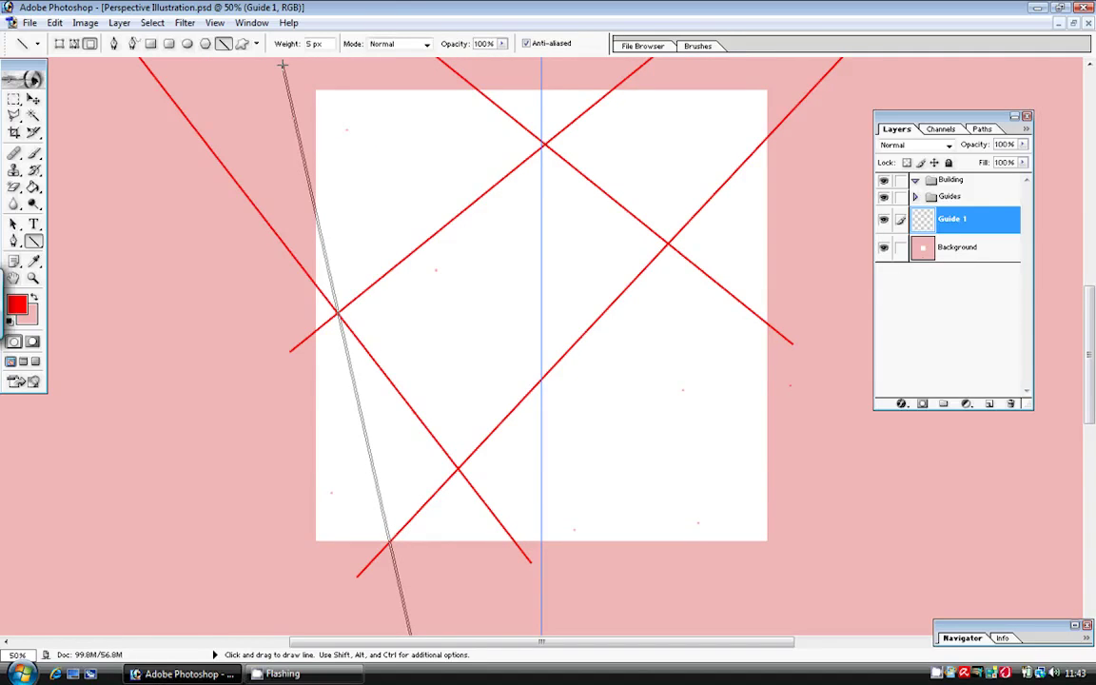
left_click_drag(282, 65, 283, 64)
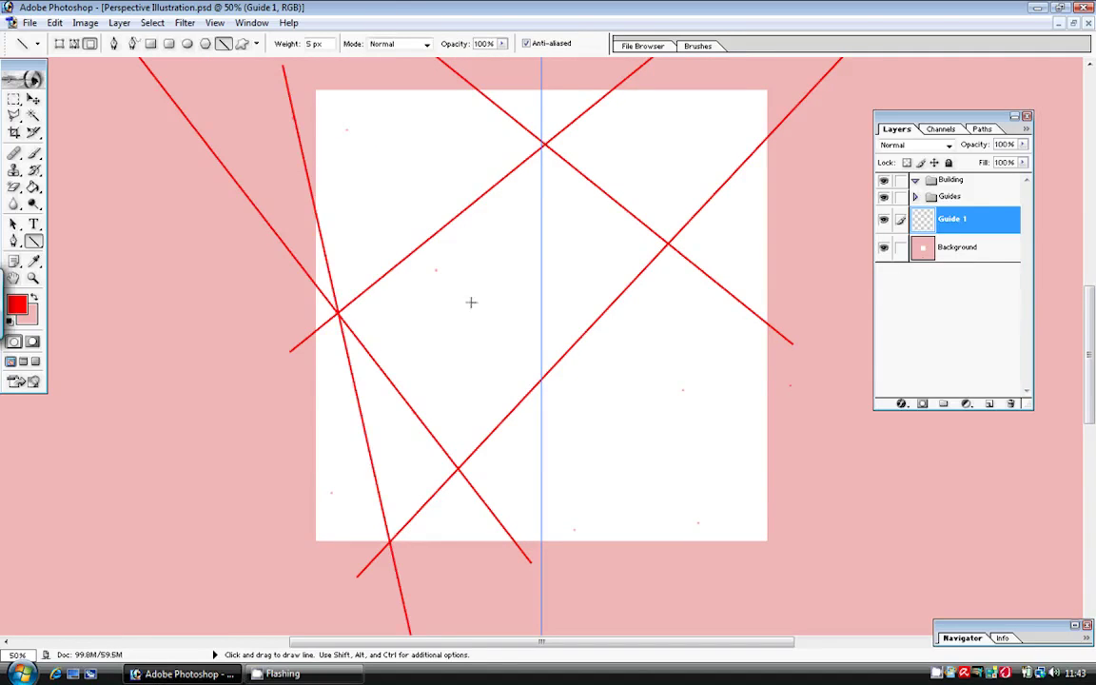
left_click_drag(1091, 328, 1091, 552)
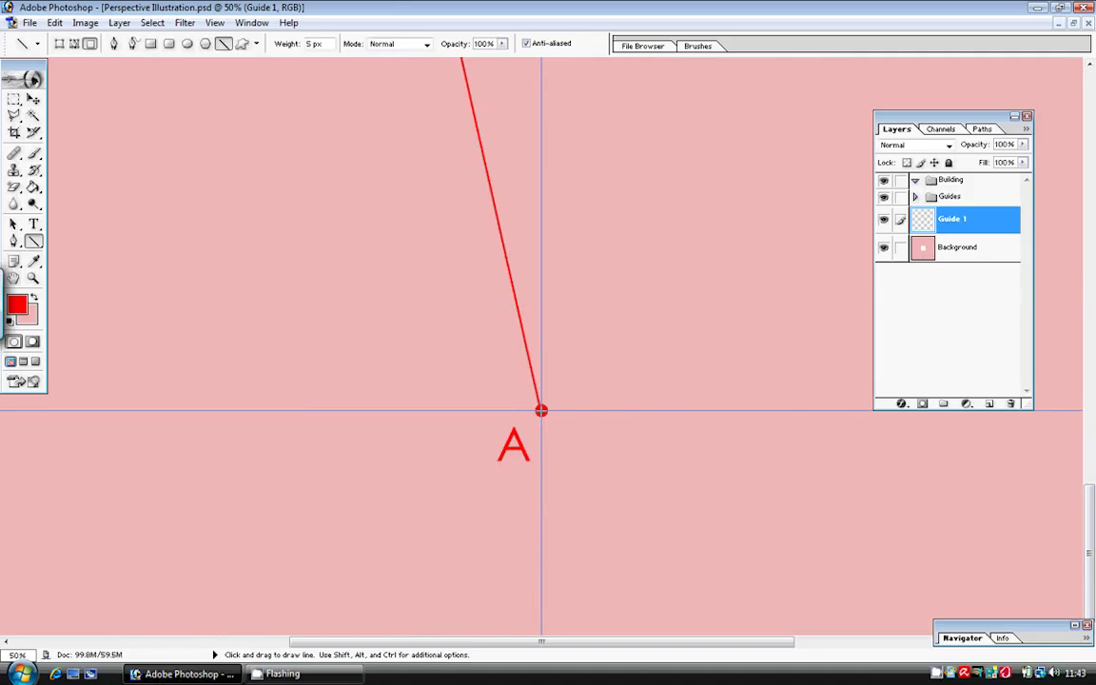
left_click_drag(540, 410, 420, 75)
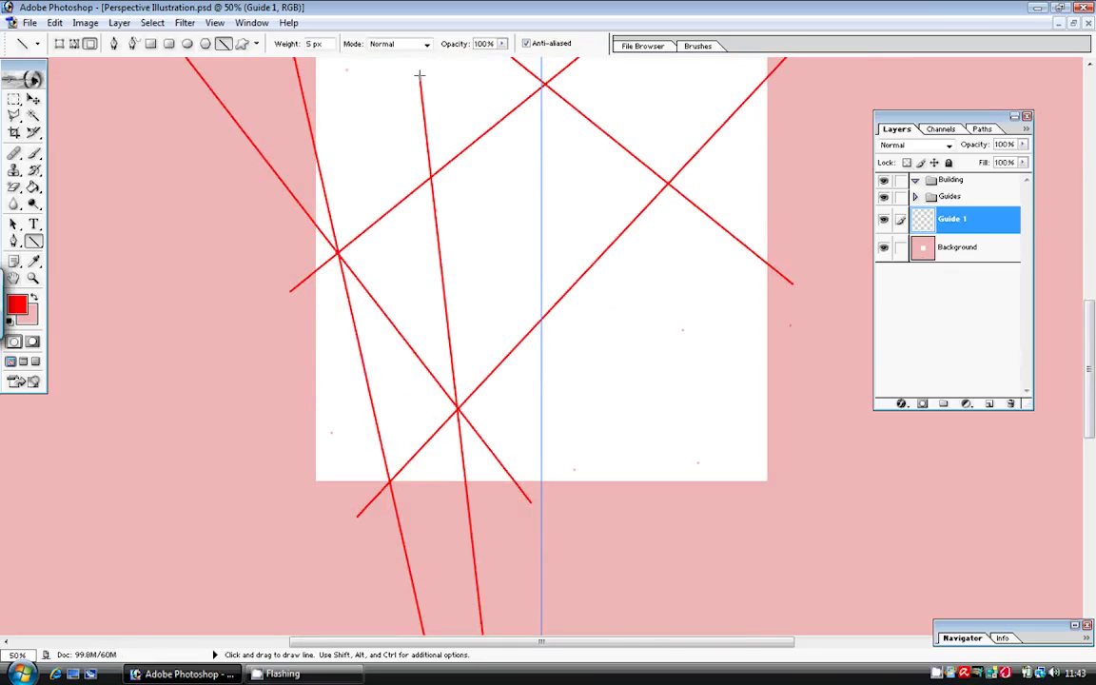
left_click_drag(1094, 362, 1093, 544)
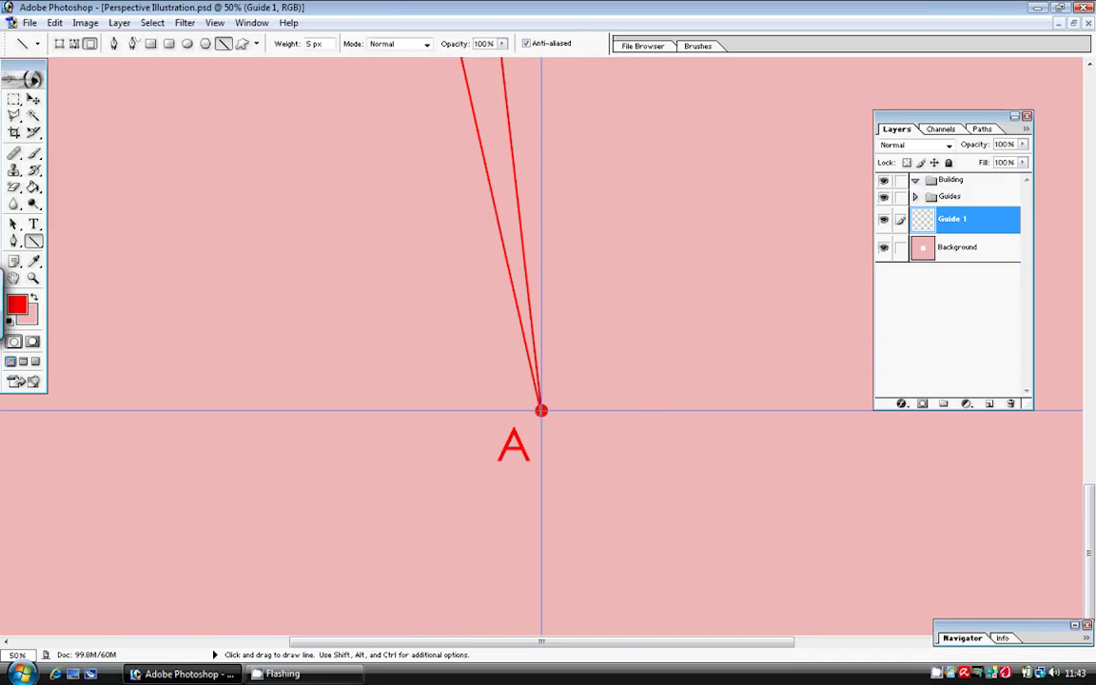
mouse_move(540, 410)
left_mouse_down()
mouse_move(578, 179)
mouse_move(590, 335)
mouse_move(572, 18)
mouse_move(543, 355)
mouse_move(547, 277)
left_mouse_up()
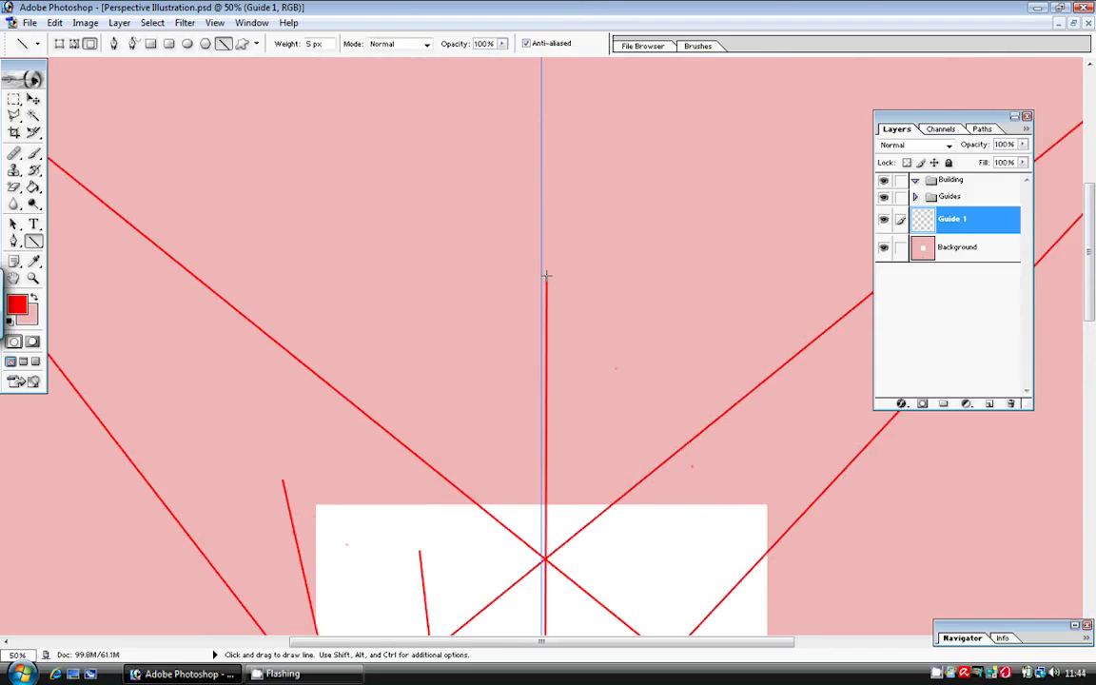
left_click_drag(1090, 253, 1092, 561)
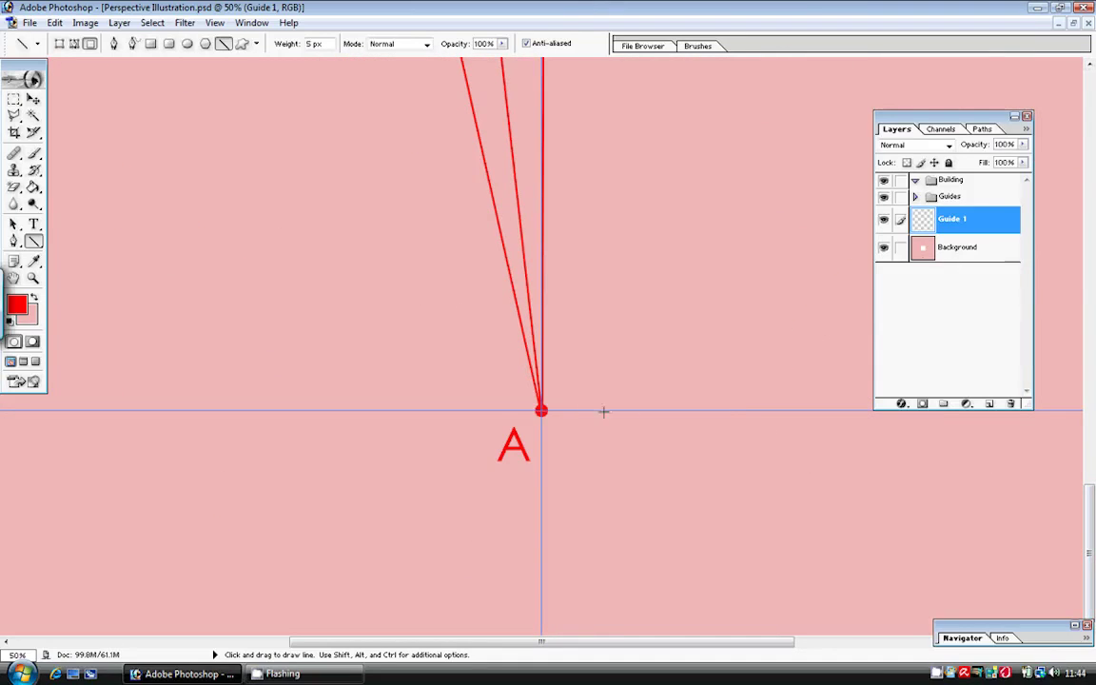
left_click_drag(541, 410, 698, 64)
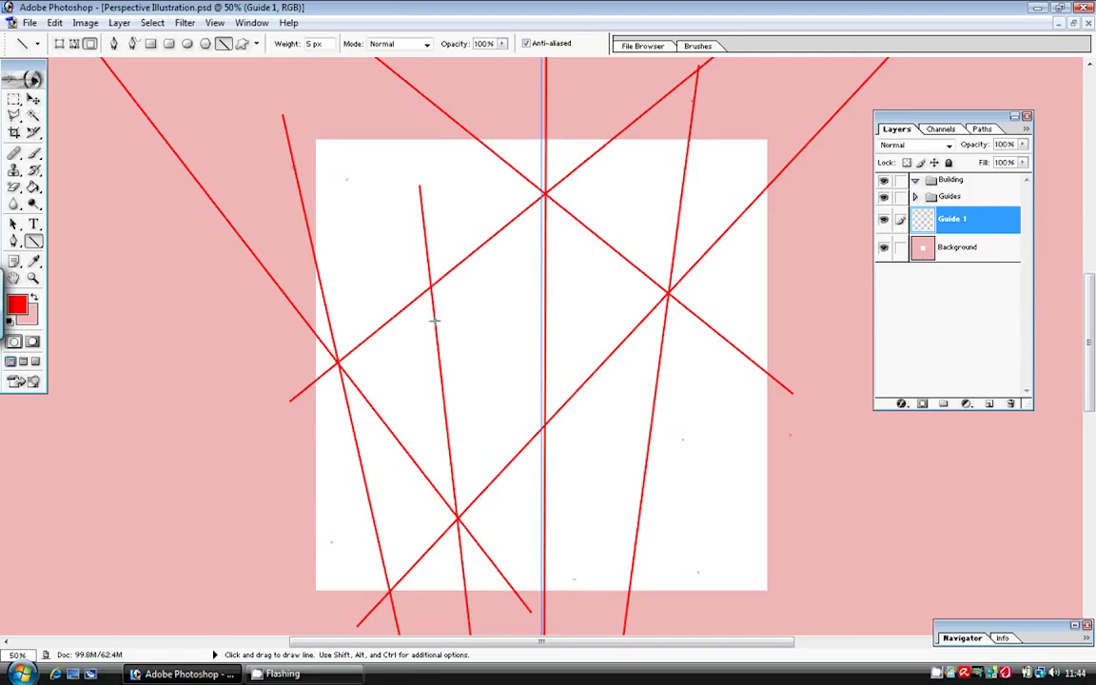
Draw a red line toward point C and one from point B across the square
left_click_drag(434, 320, 856, 149)
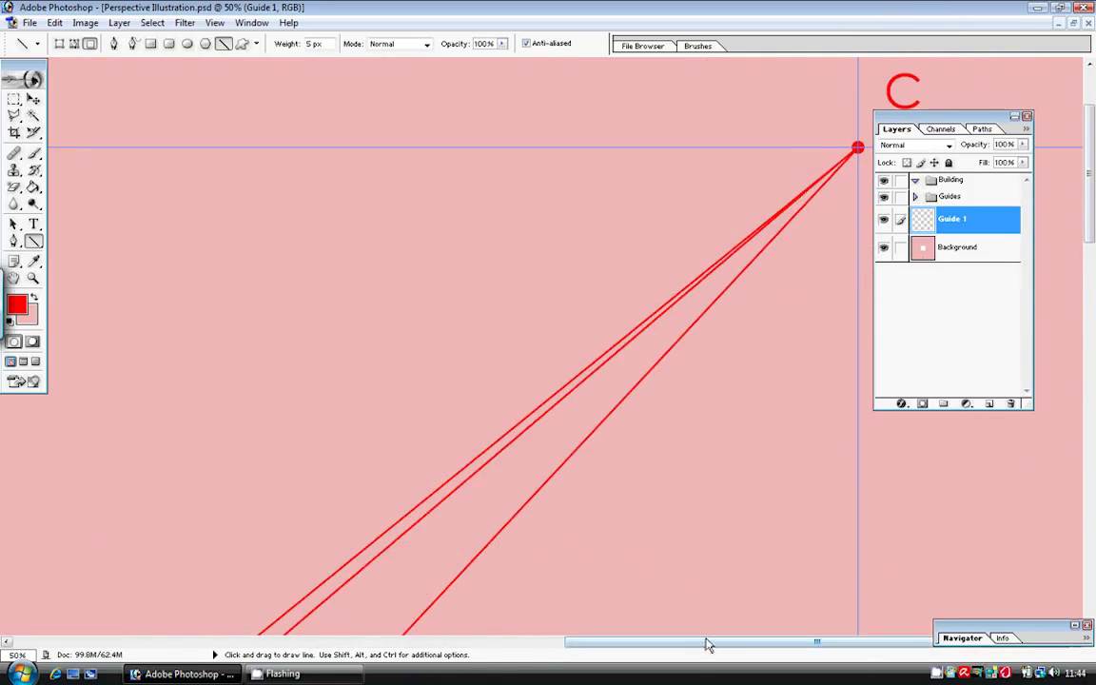
left_click_drag(708, 643, 150, 666)
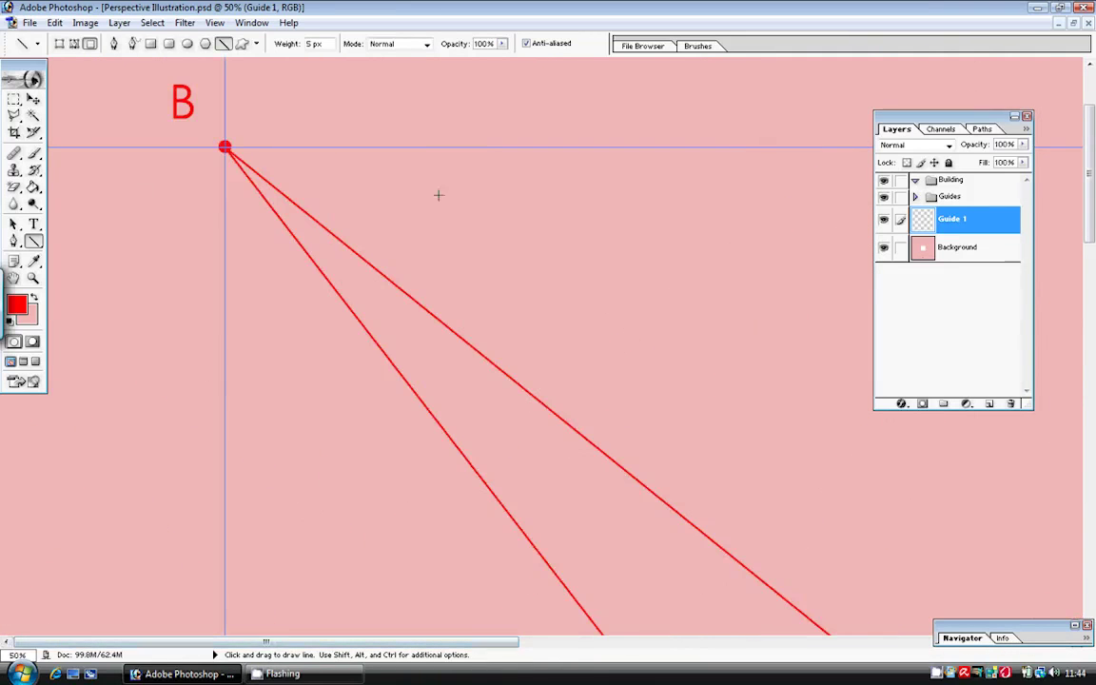
left_click_drag(224, 147, 1092, 346)
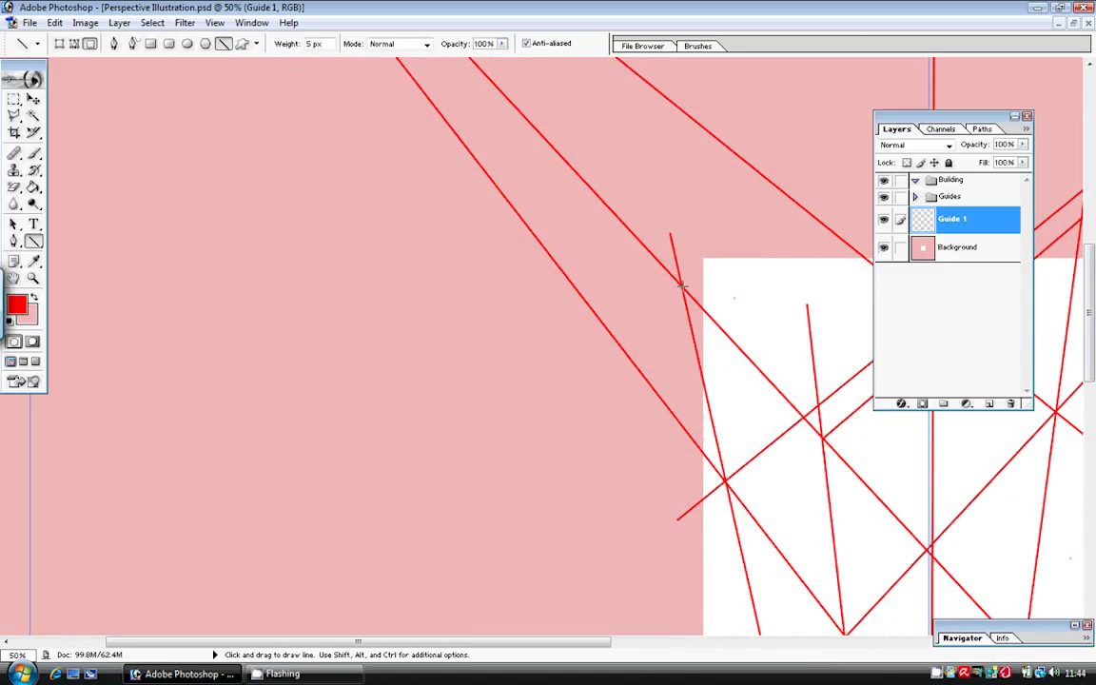
Add a line from the square's corner to point C and another from point B
left_click_drag(681, 285, 857, 132)
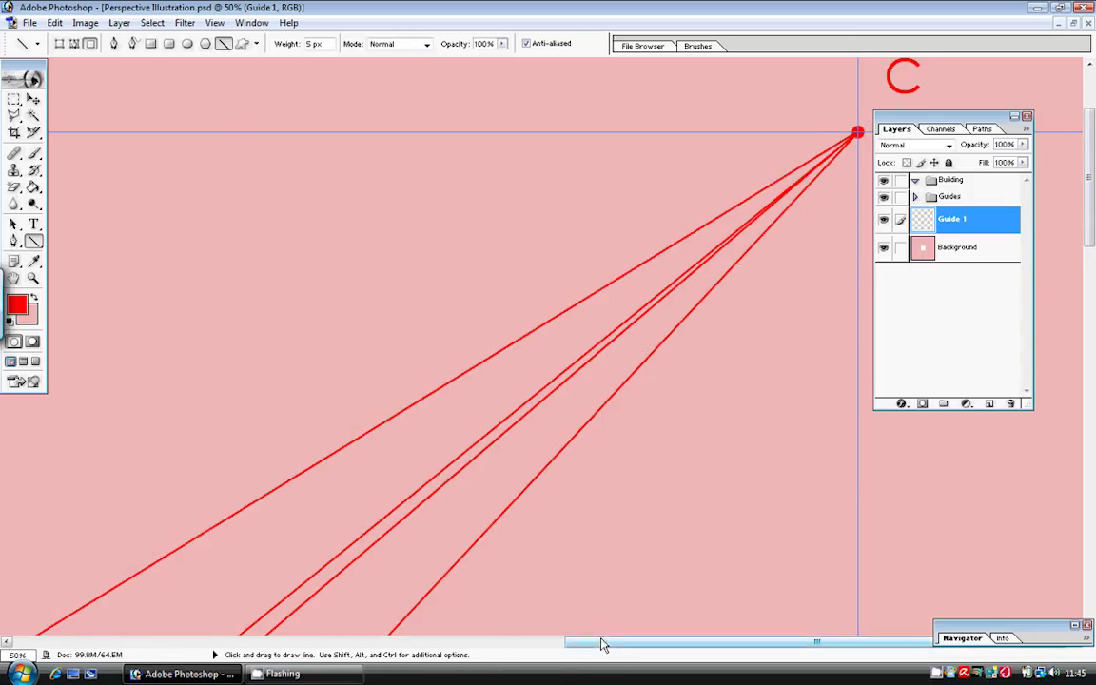
left_click_drag(602, 641, 77, 636)
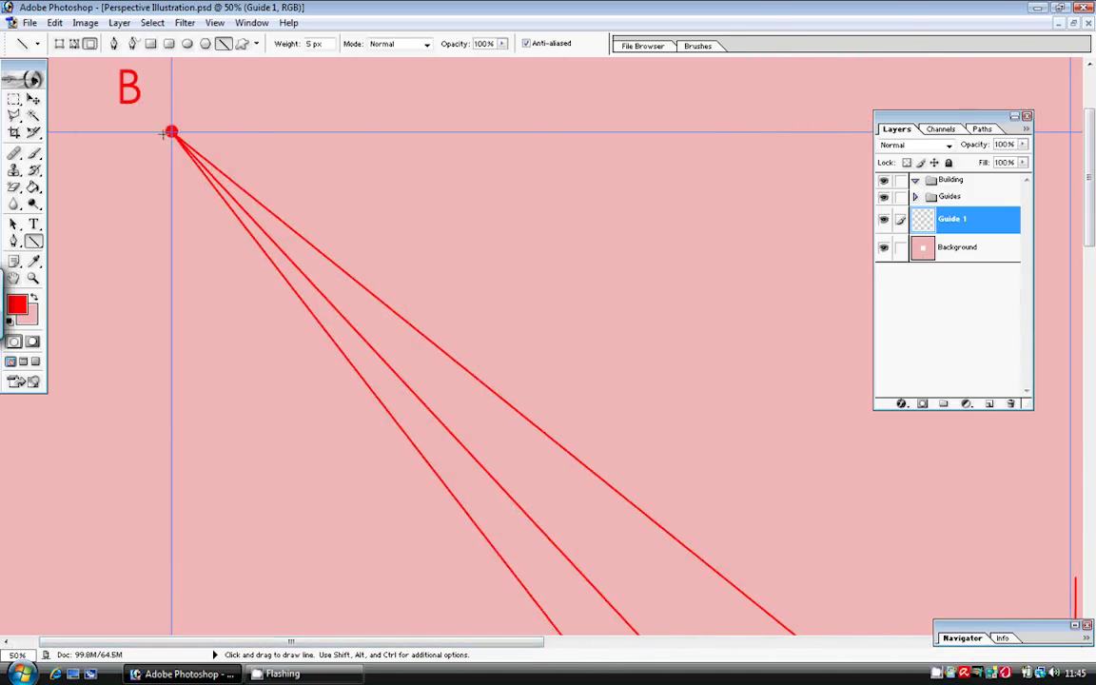
left_click_drag(171, 131, 314, 309)
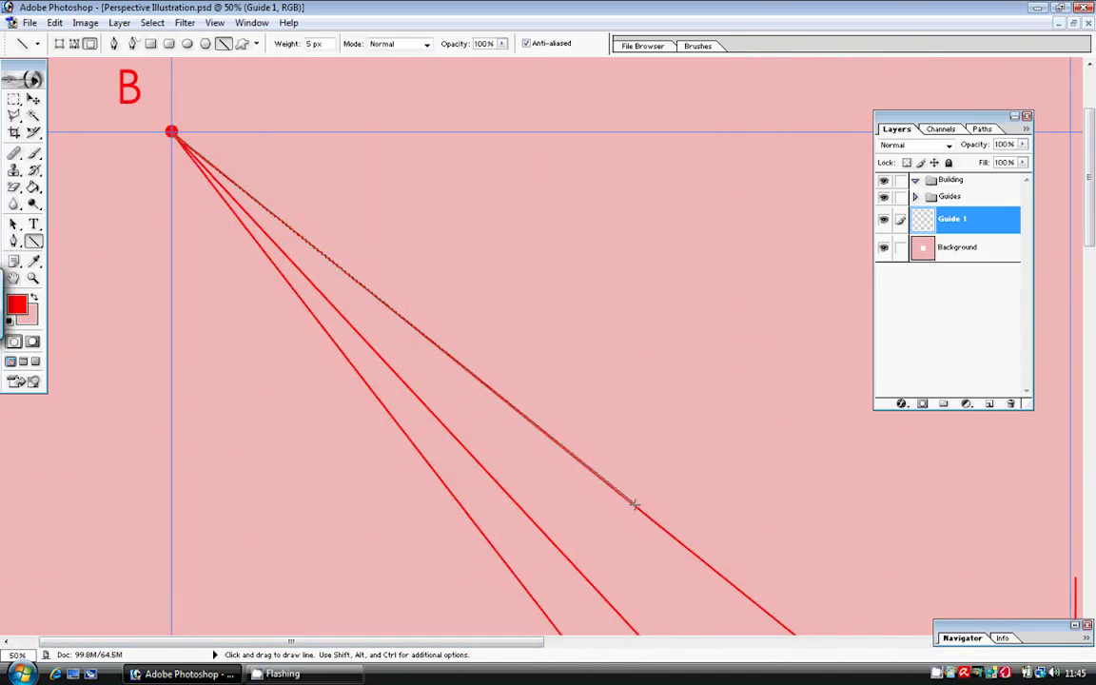
left_click_drag(634, 504, 1012, 492)
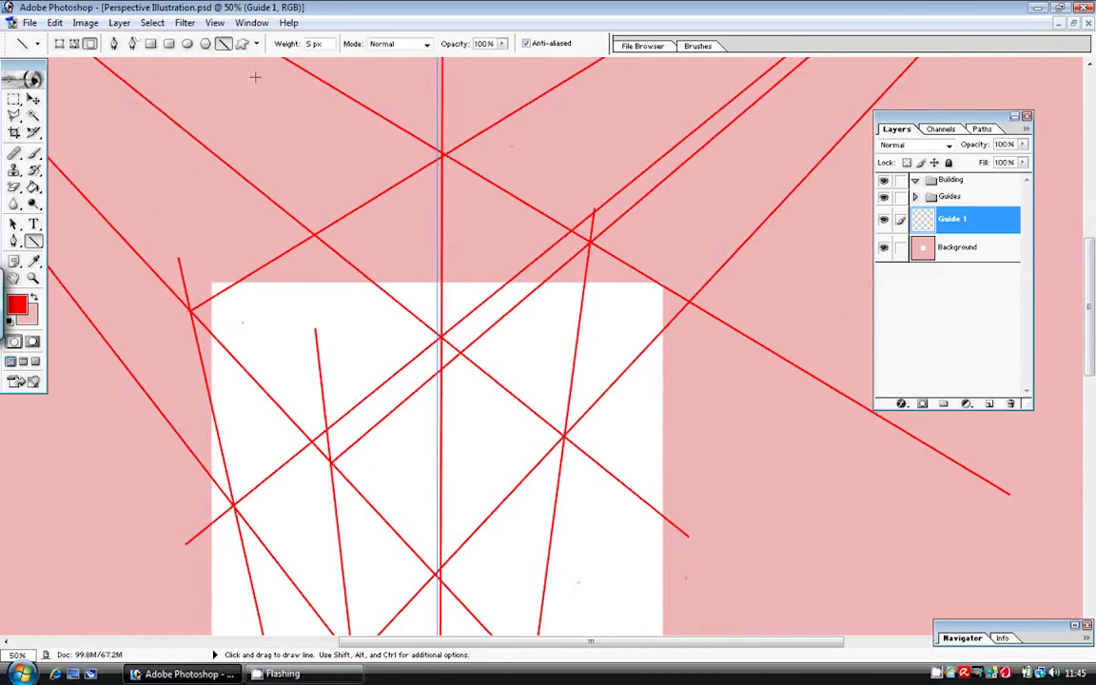
left_click(215, 23)
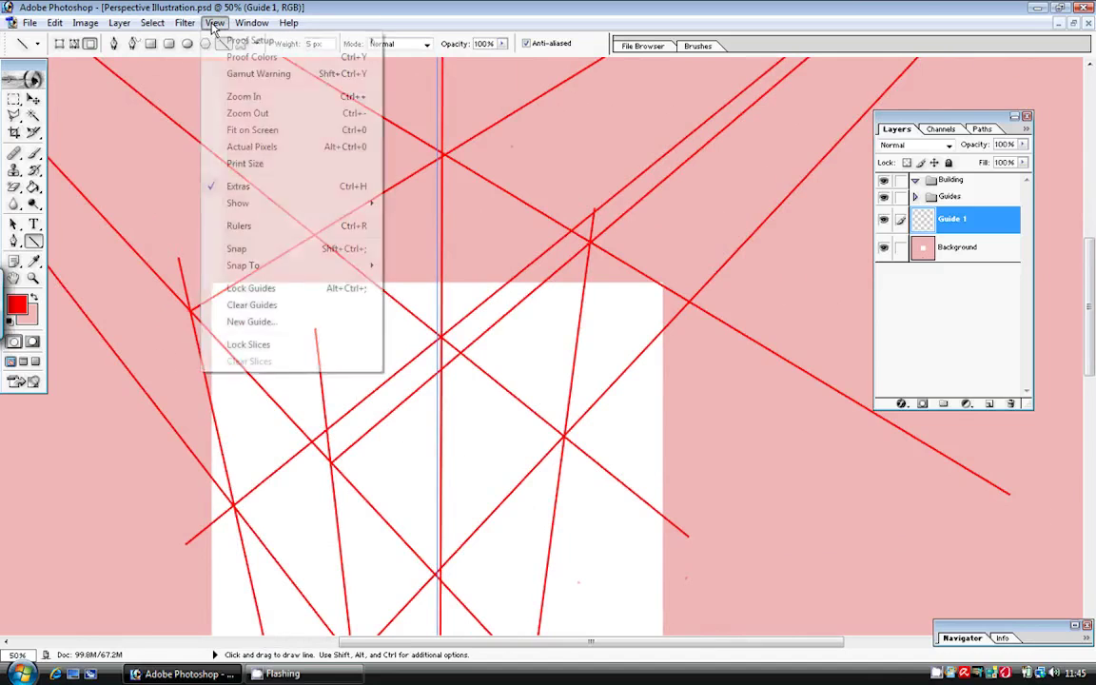
Zoom out to 33.3% and add an empty layer named 'Background' above Guide 1
left_click(241, 113)
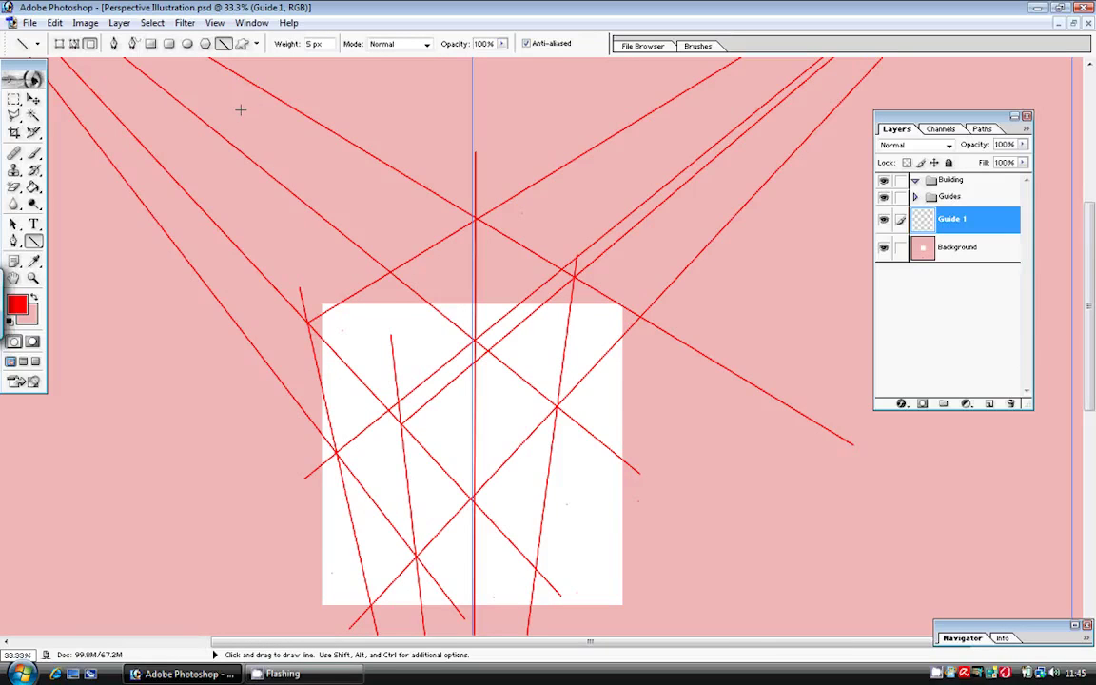
left_click(990, 403)
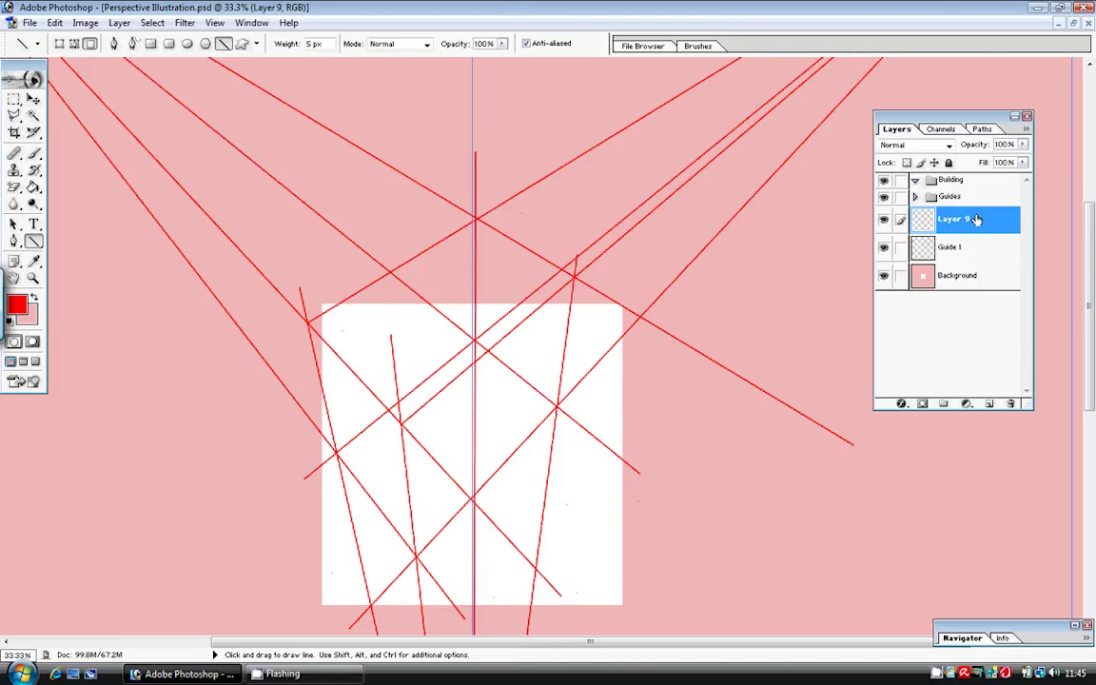
double_click(977, 220)
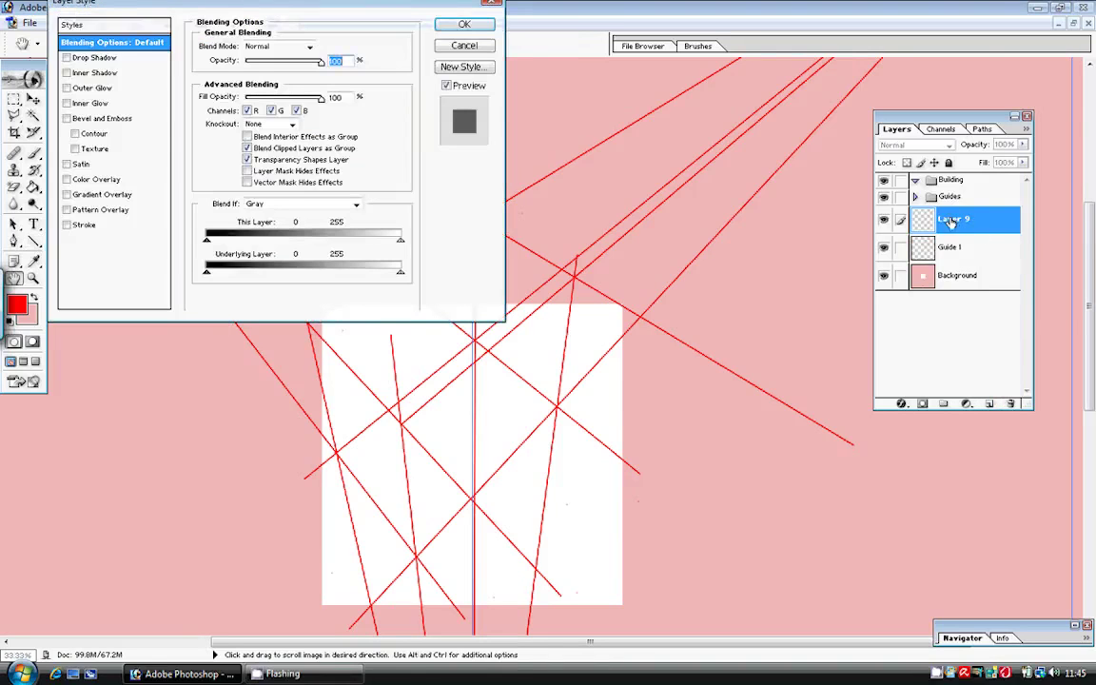
left_click(476, 49)
double_click(950, 221)
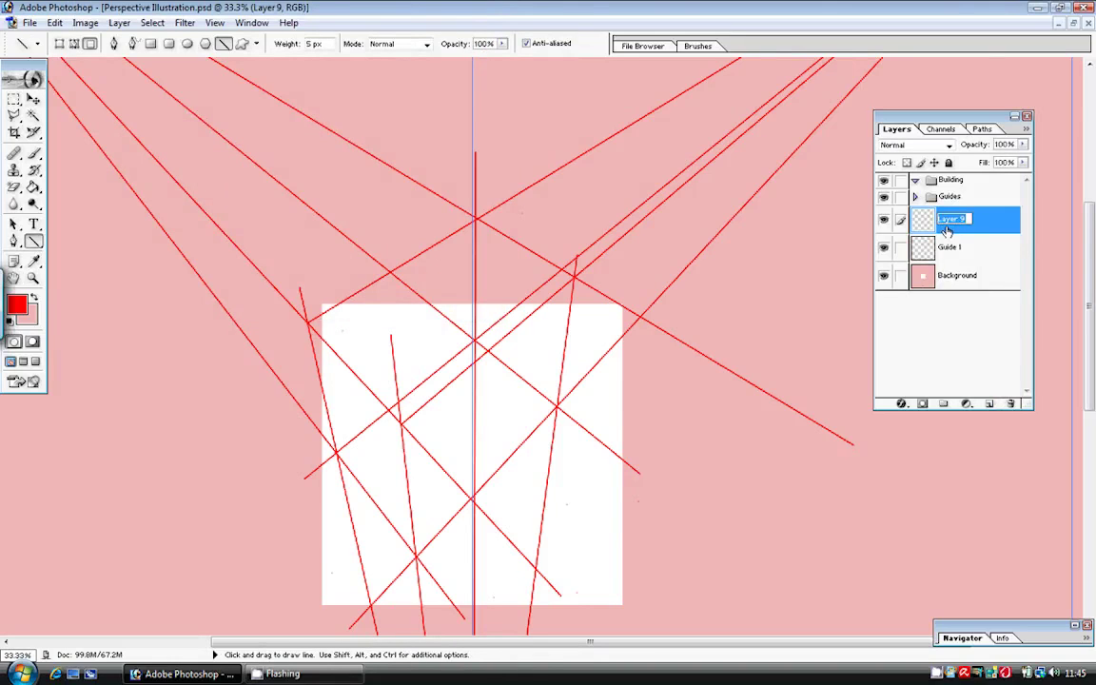
type("Background")
key("Return")
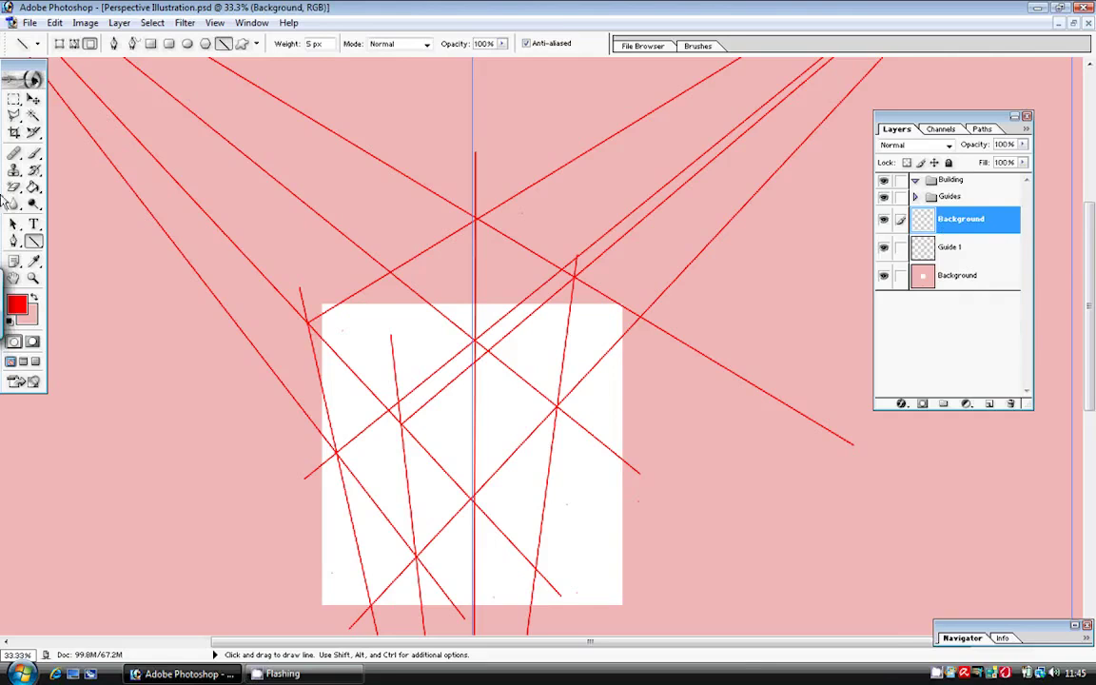
Switch the drawing colour from red to green and zoom in to 66.7%
left_click(17, 306)
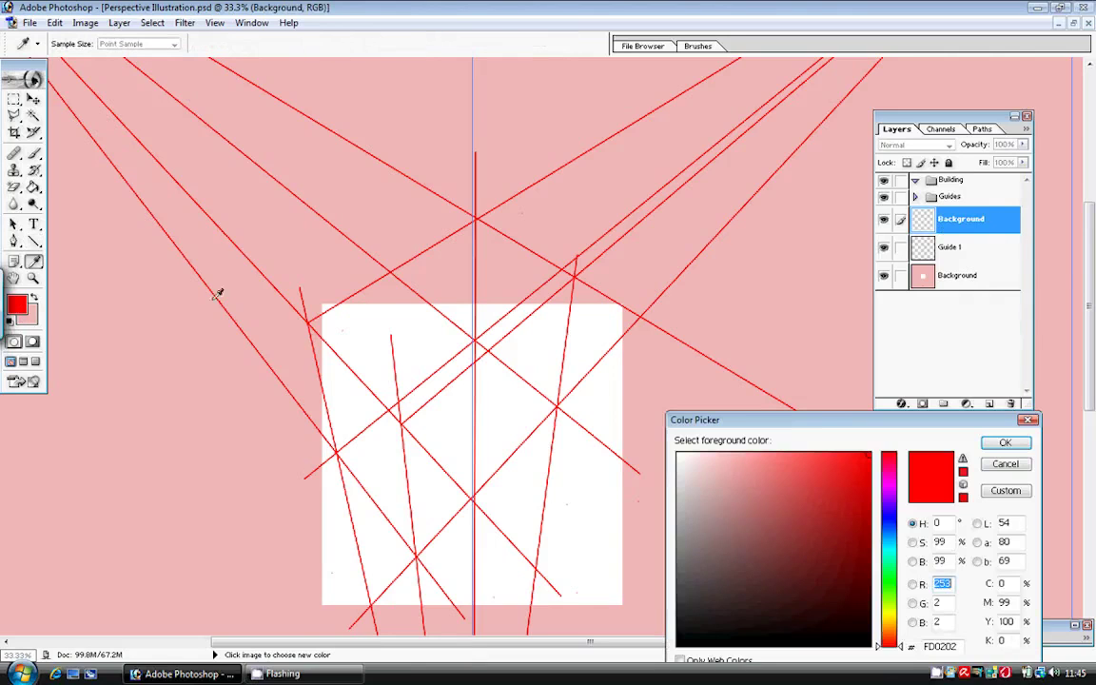
left_click(888, 595)
left_click(1005, 443)
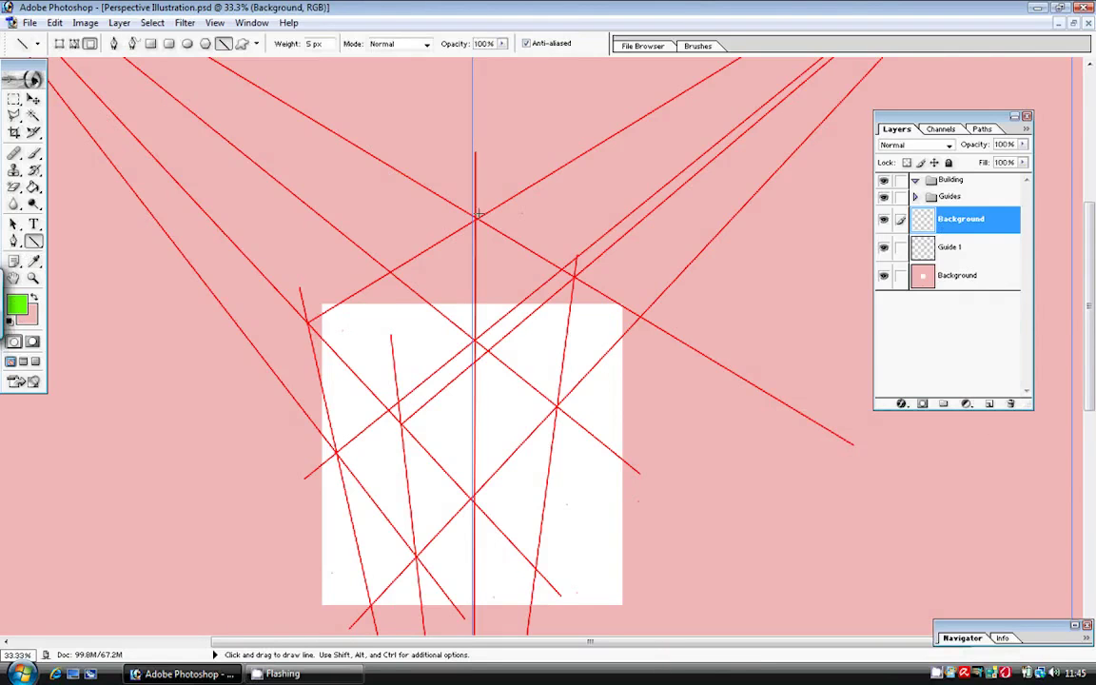
left_click(215, 22)
left_click(220, 89)
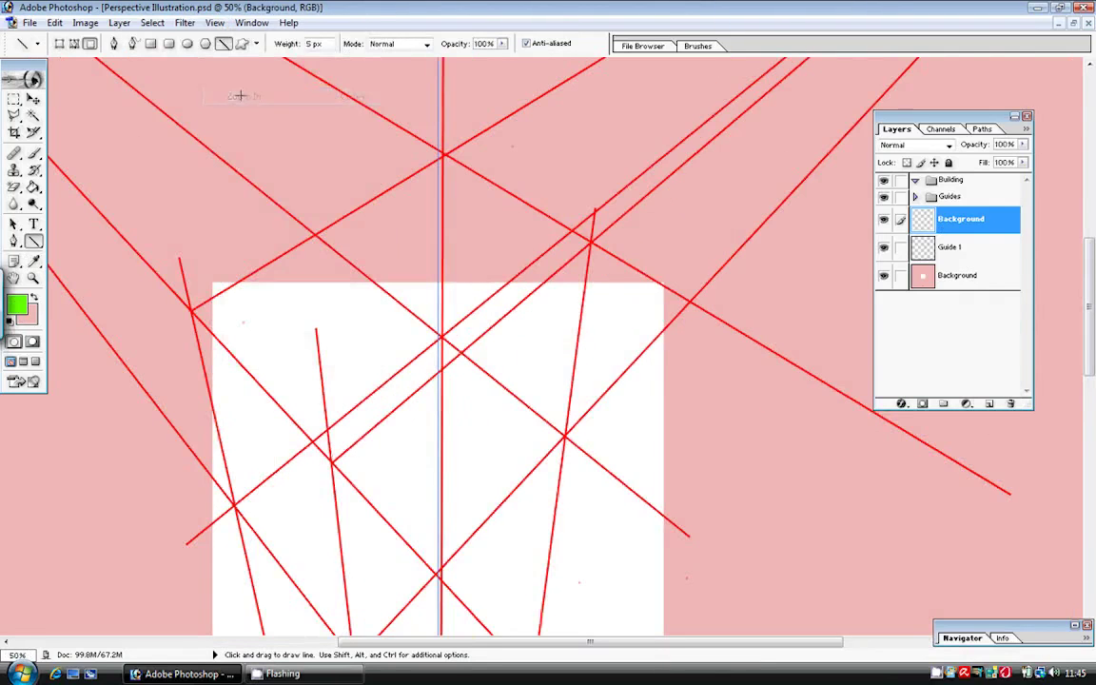
left_click(215, 22)
left_click(226, 91)
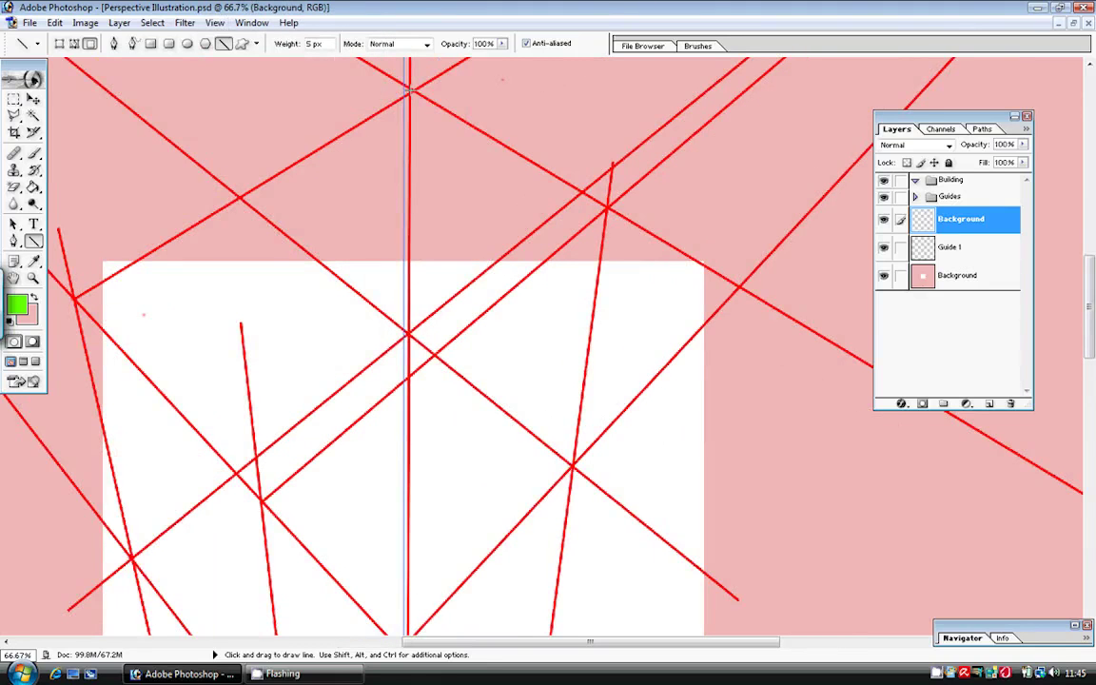
Trace the top face edges and the box's lower right and left sides in green
left_click_drag(409, 91, 606, 206)
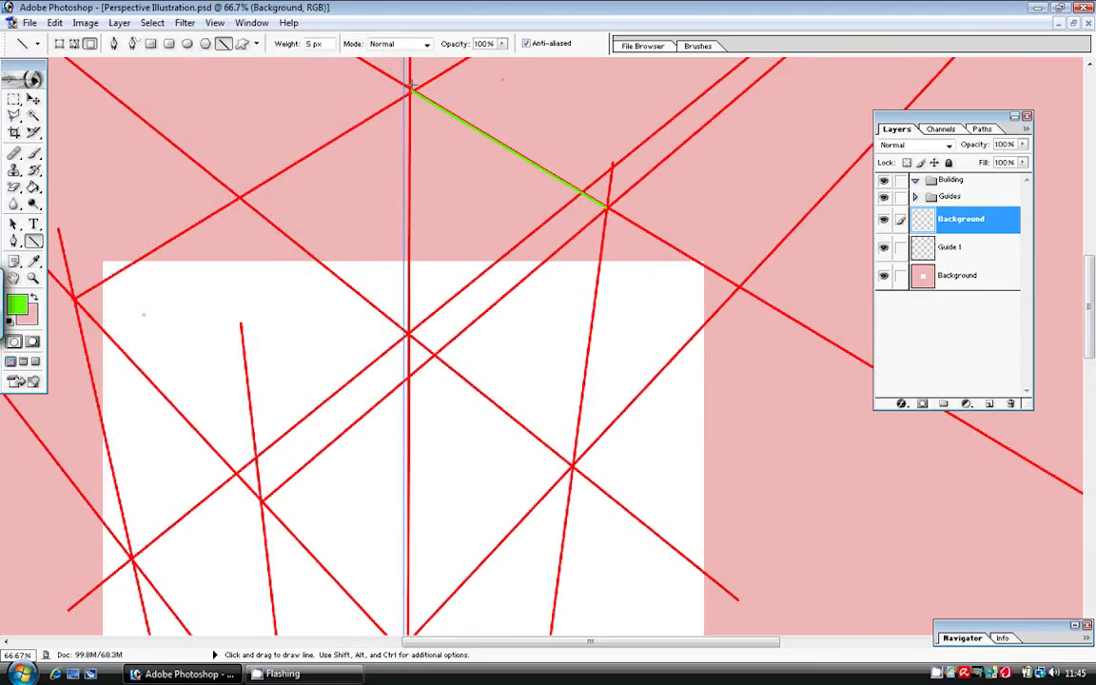
left_click_drag(411, 91, 74, 298)
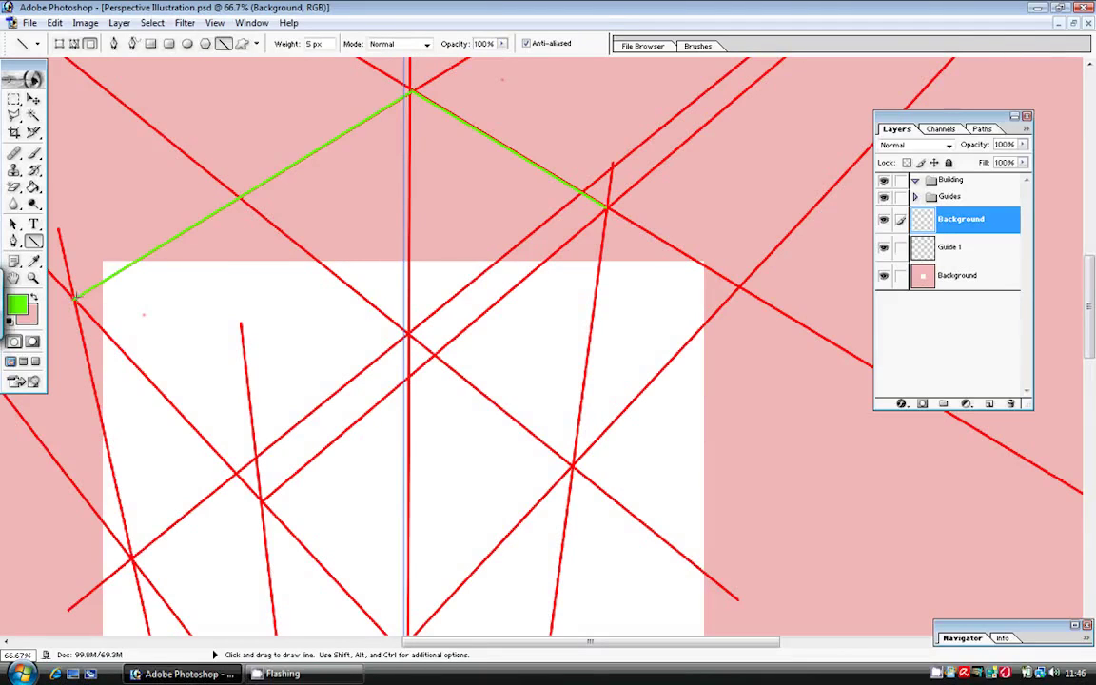
left_click_drag(74, 298, 573, 468)
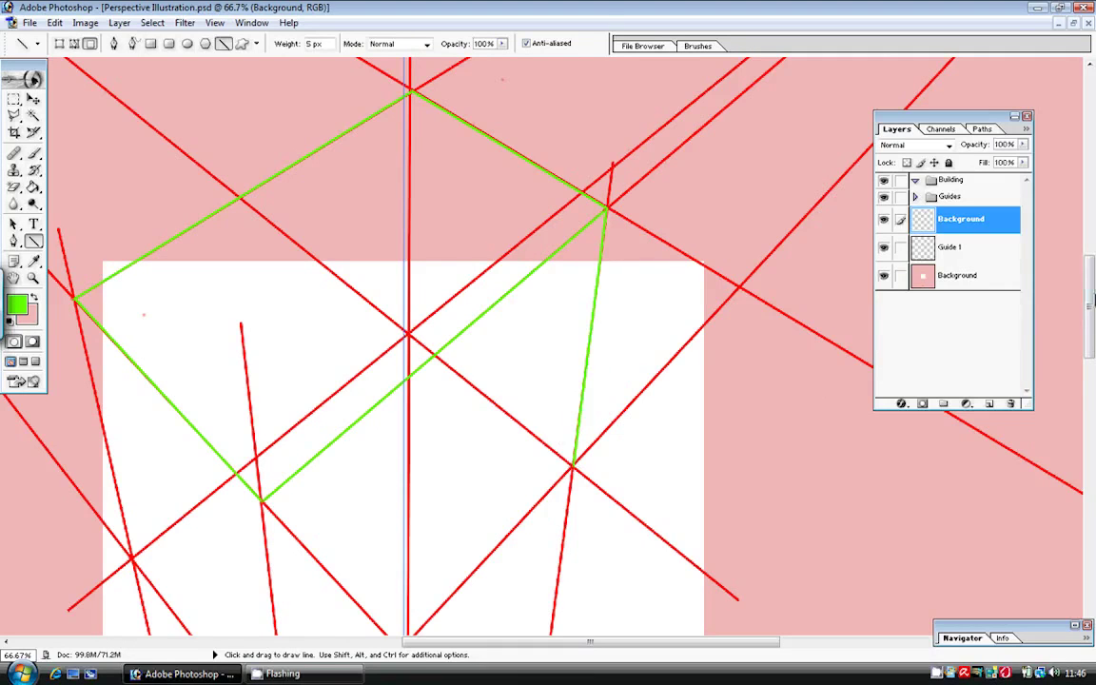
scroll(774, 288, "down", 5)
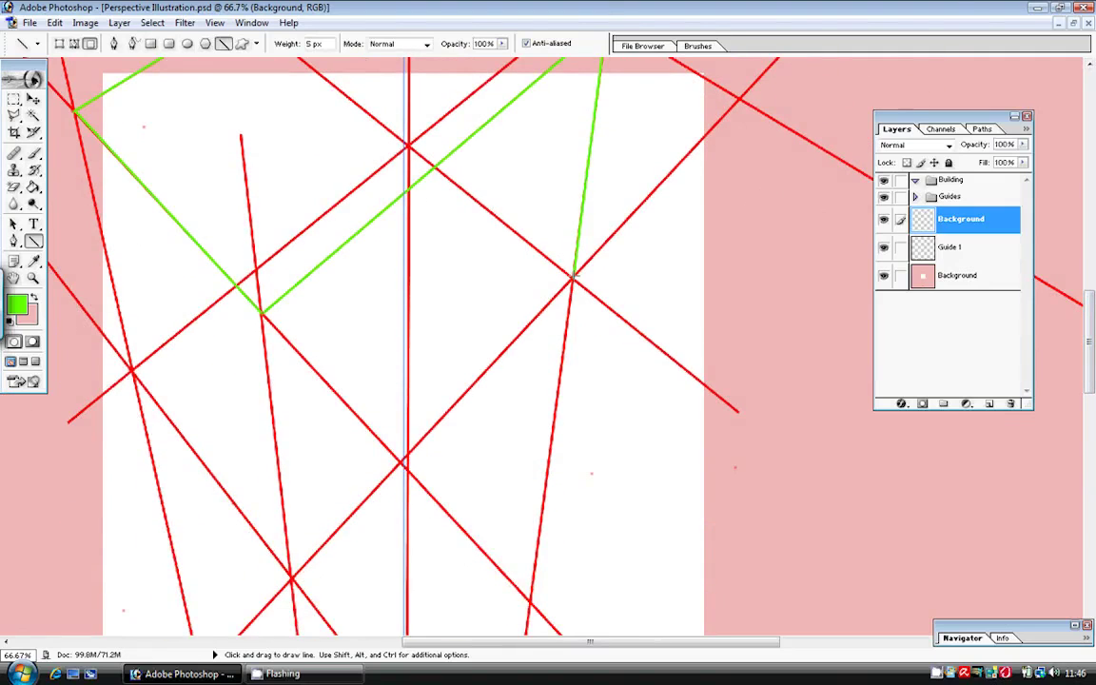
left_click_drag(573, 278, 261, 313)
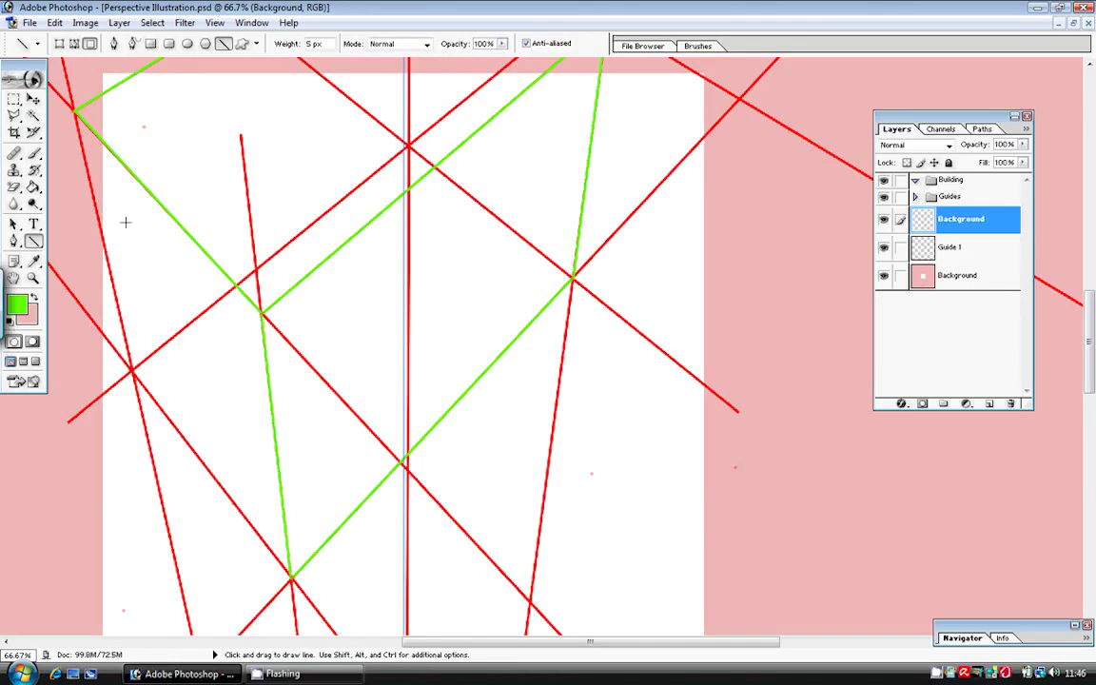
left_click_drag(76, 111, 291, 575)
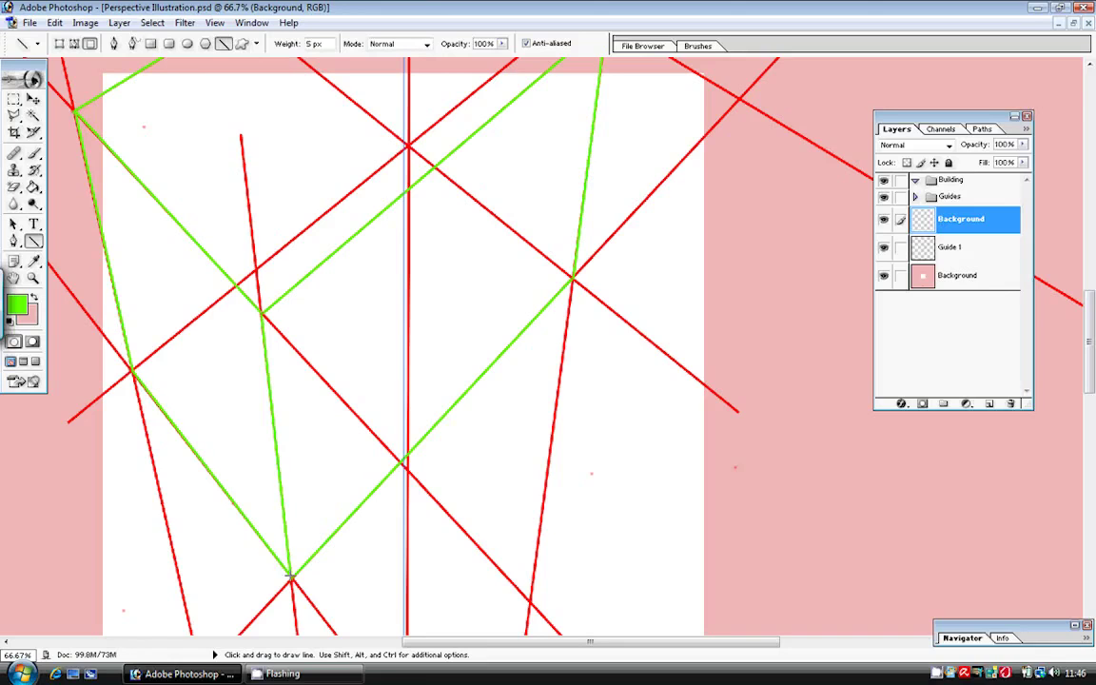
Hide the Guide 1 layer, nest it in the Guides group, and zoom out
left_click(962, 248)
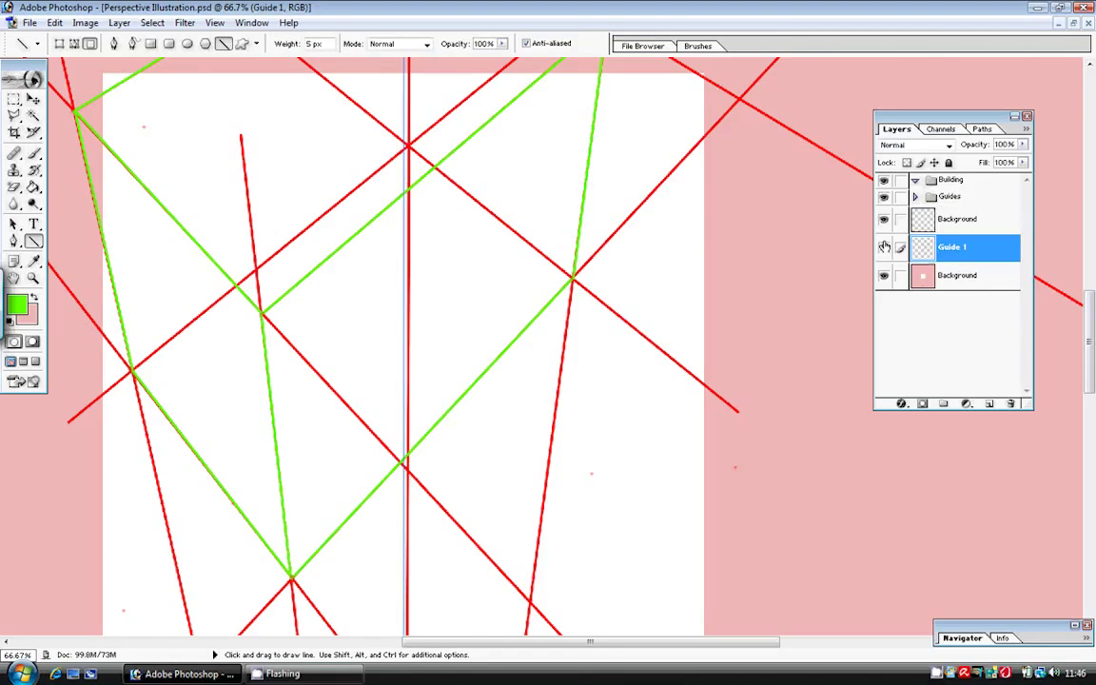
left_click(884, 247)
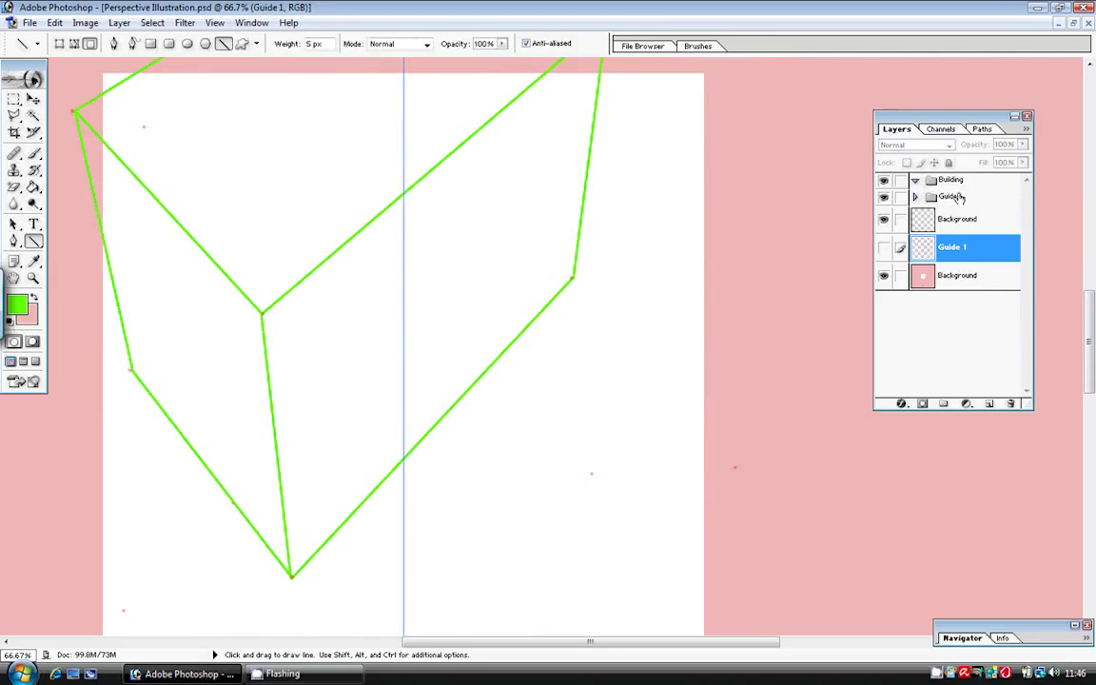
left_click_drag(961, 244, 959, 203)
left_click(959, 219)
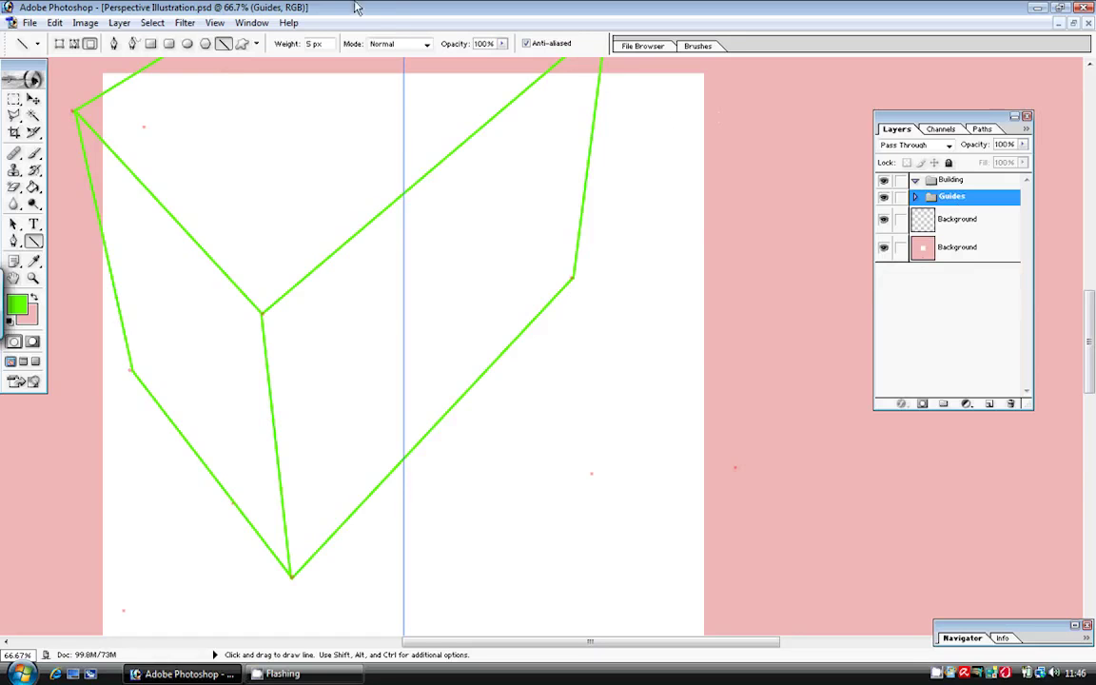
left_click(214, 21)
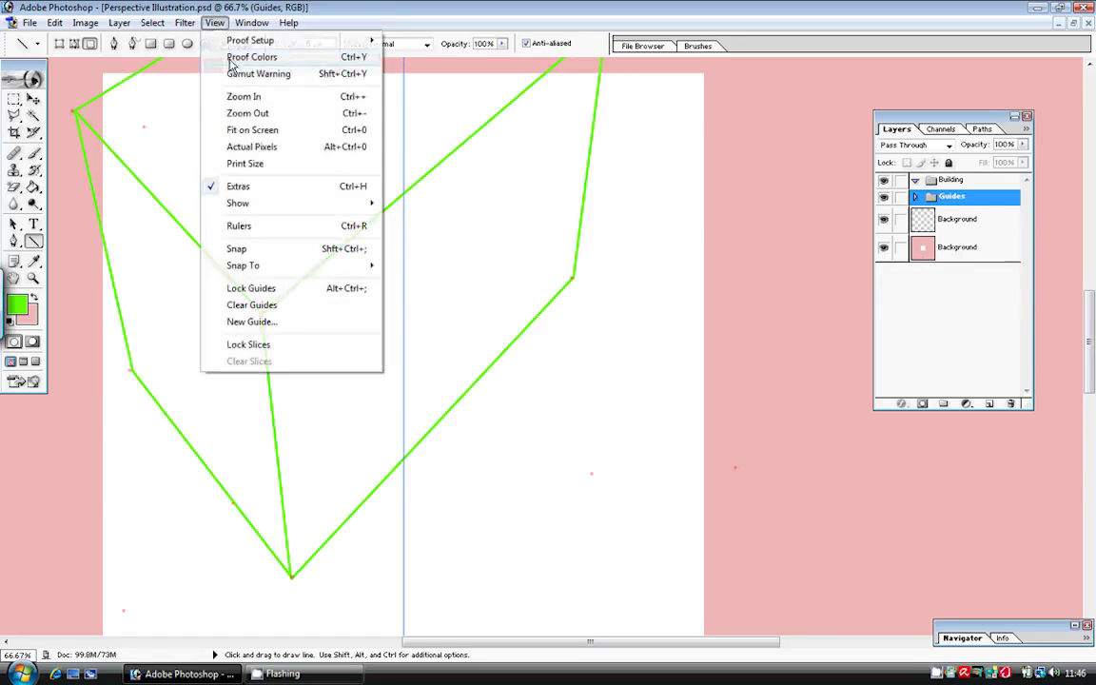
left_click(240, 113)
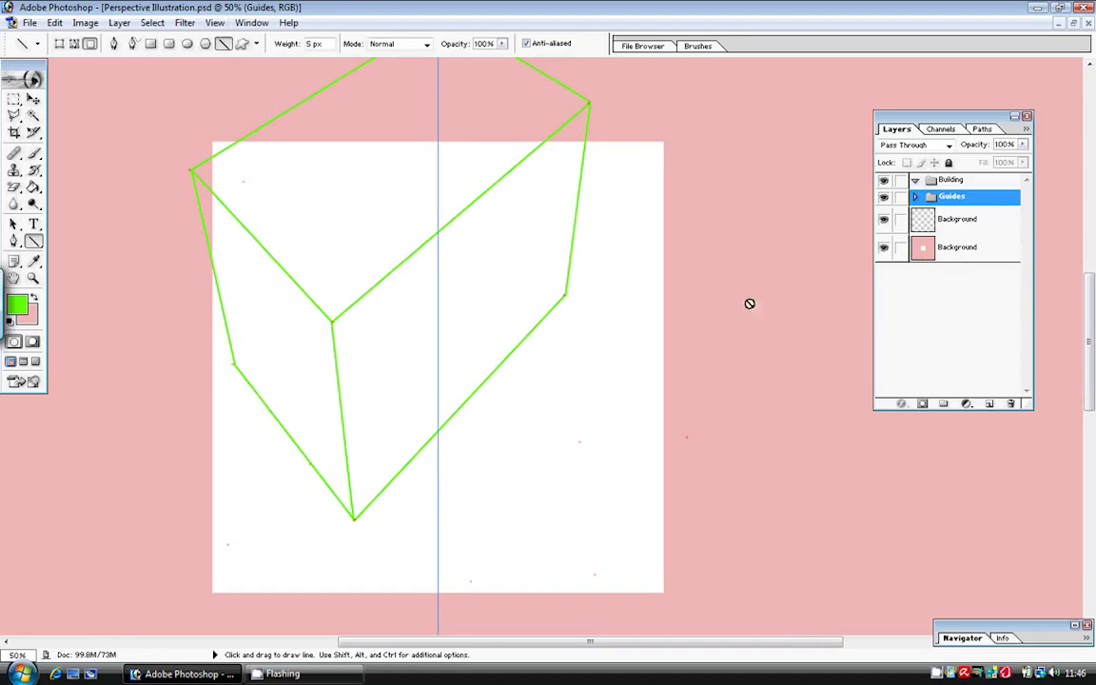
Add a new layer named 'Guide 2' in the Building group
left_click(991, 405)
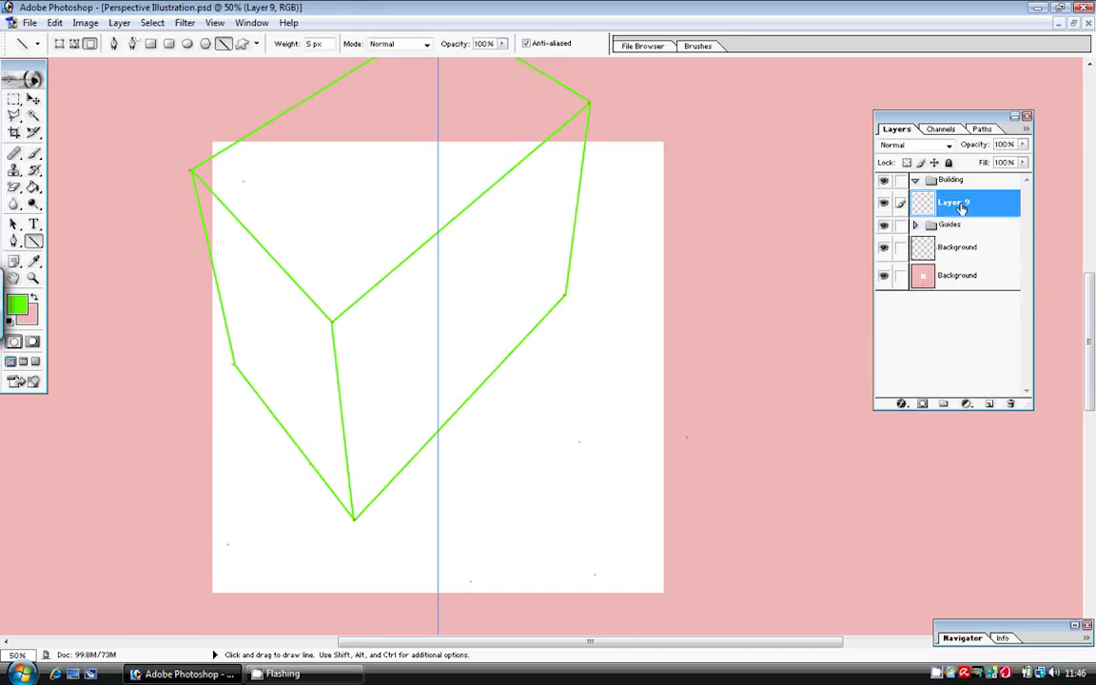
double_click(953, 202)
type("Guide 2")
Set the drawing colour back to red in the Color Picker
left_click(21, 304)
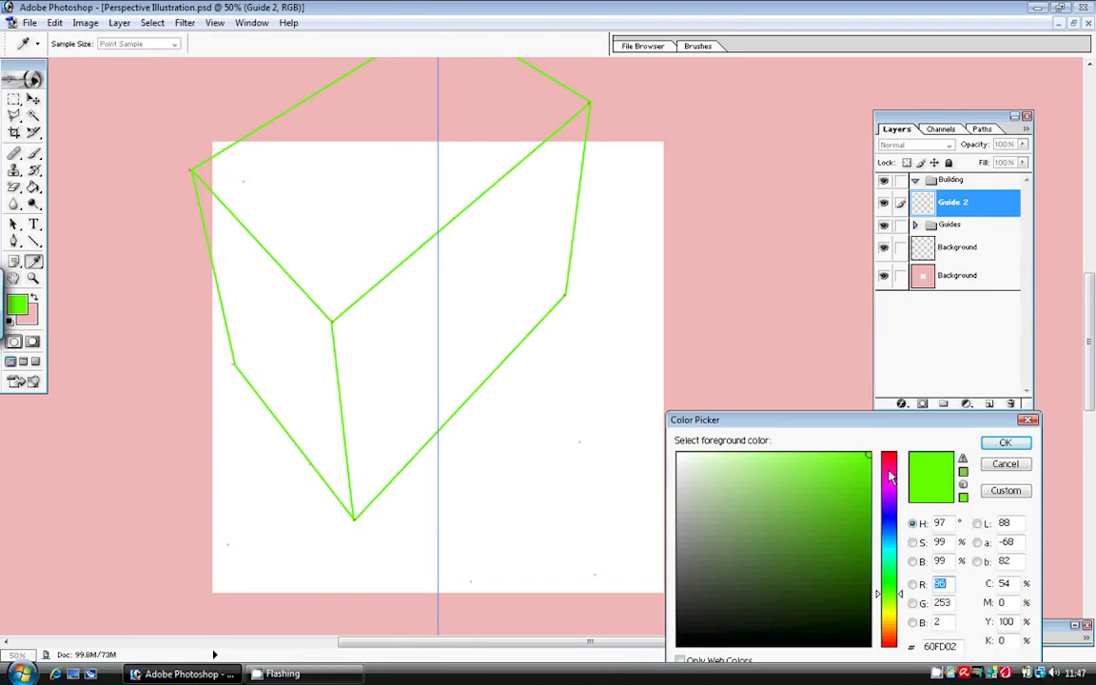
left_click_drag(891, 476, 890, 455)
left_click(1008, 443)
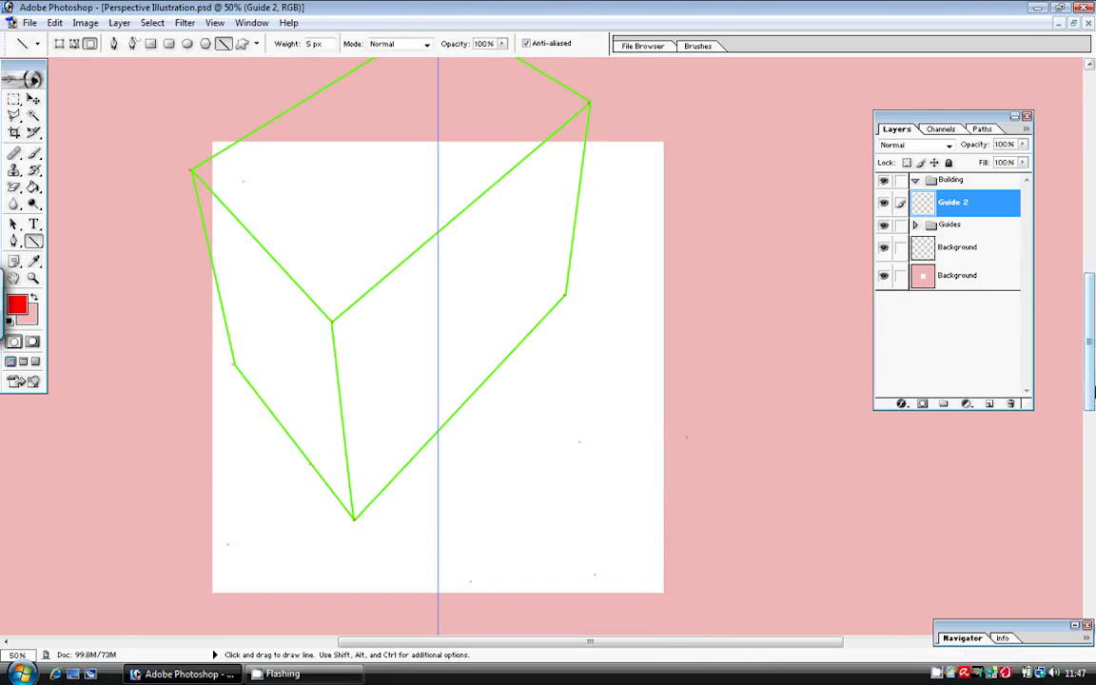
left_click_drag(1091, 374, 1092, 325)
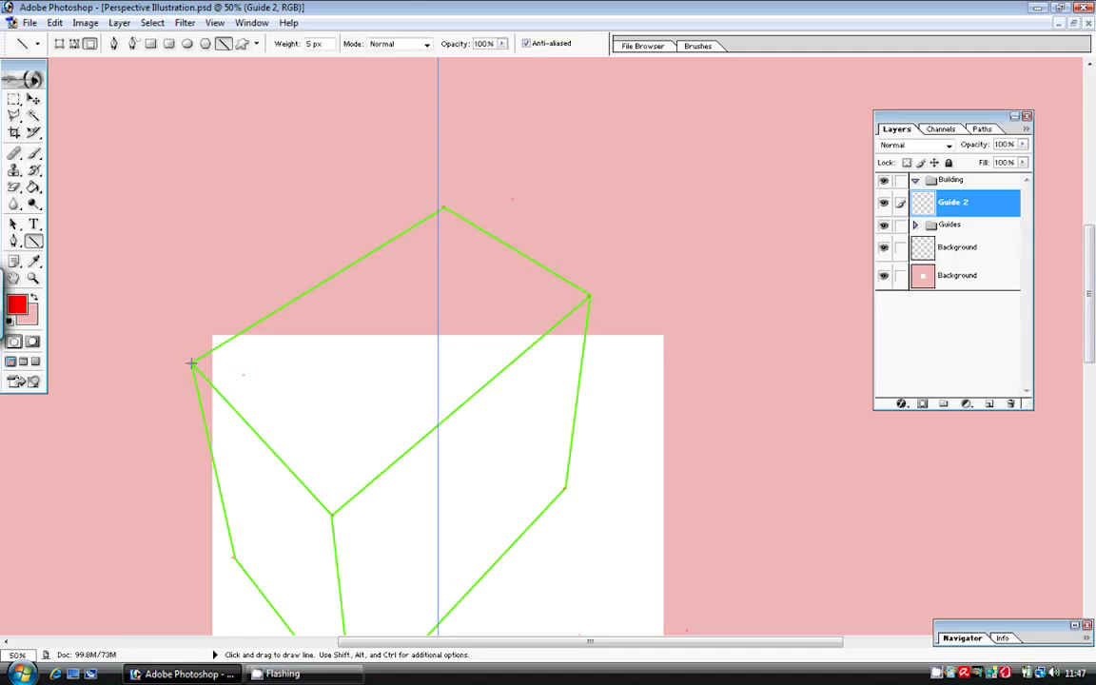
Draw two red corner-to-corner diagonals across the box's green top face
left_click_drag(191, 363, 588, 297)
left_click_drag(445, 206, 331, 515)
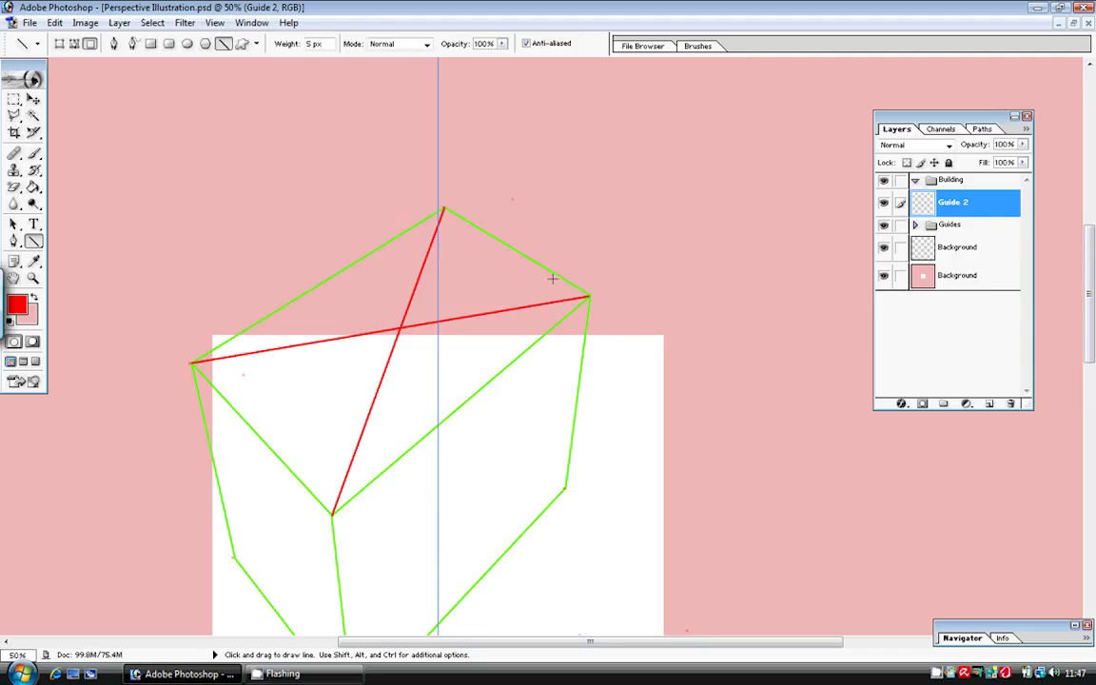
left_click(215, 22)
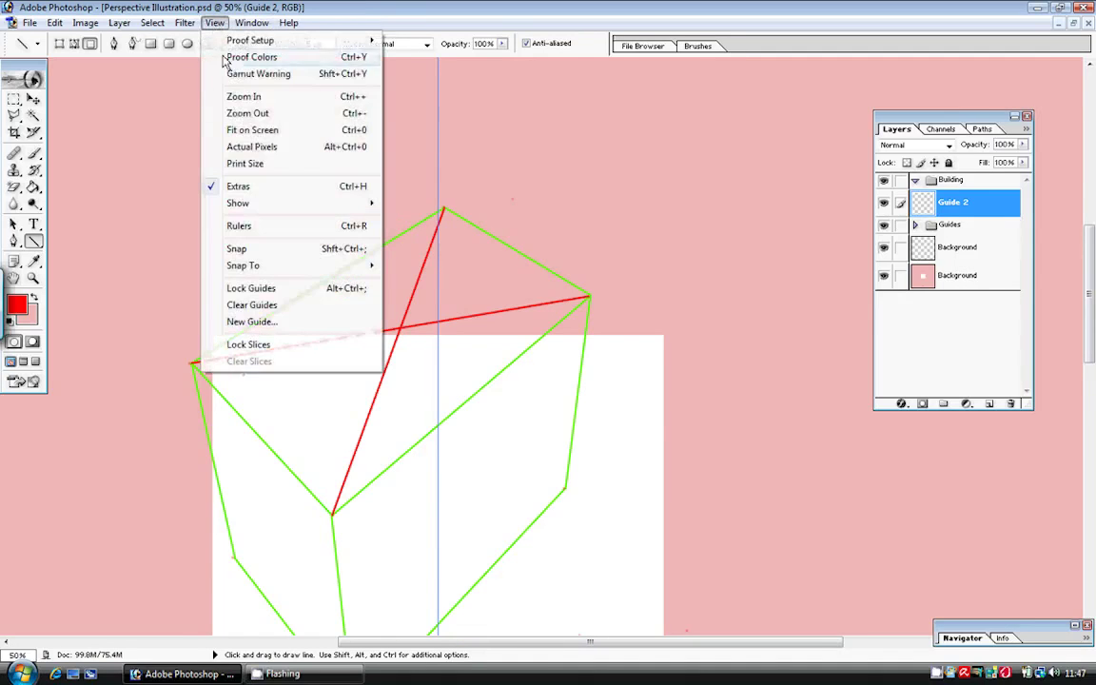
Zoom out to 25% and move the Layers palette out of the way
left_click(237, 116)
left_click(215, 22)
left_click(247, 114)
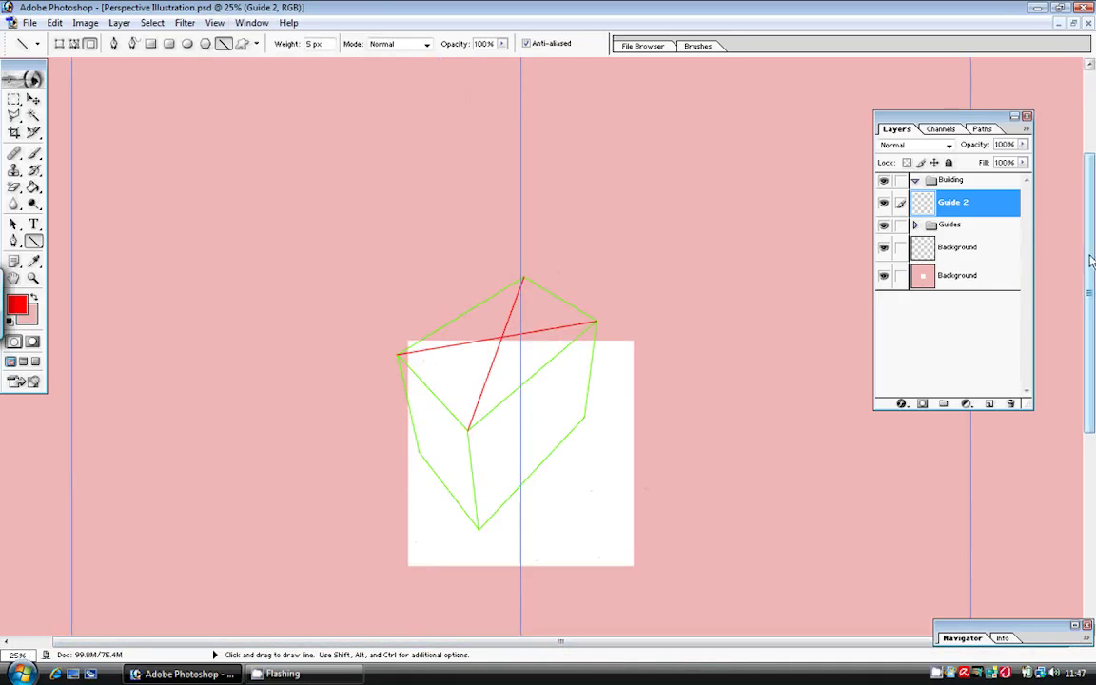
left_click_drag(934, 121, 175, 178)
scroll(973, 215, "up", 3)
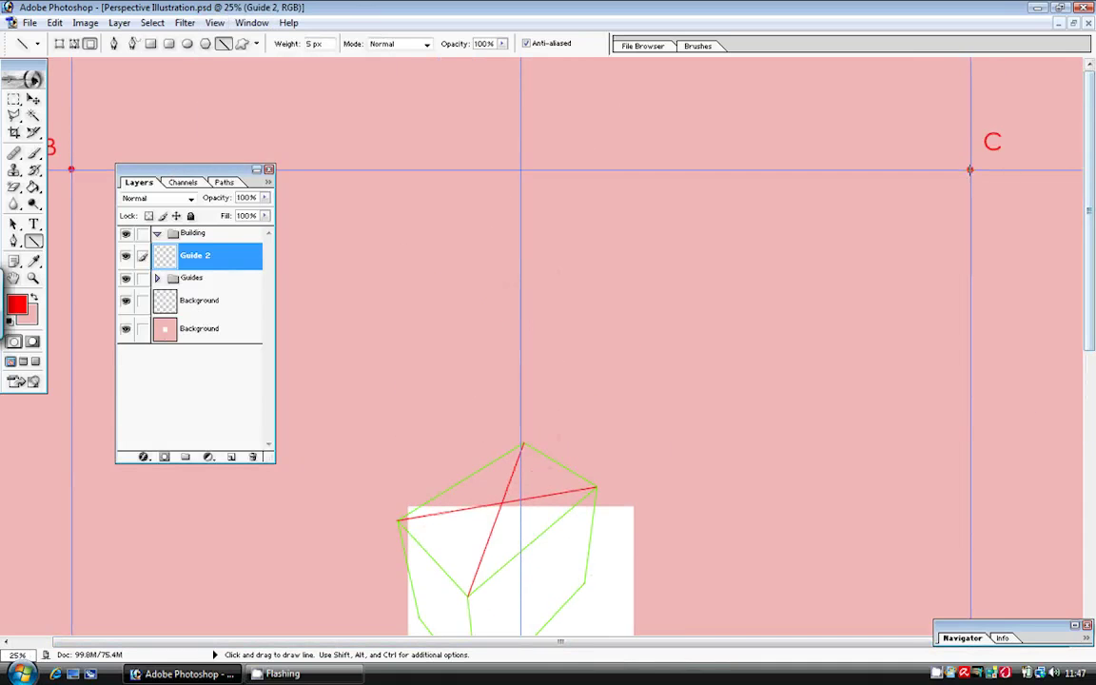
Draw a red line from point C through the diagonals' crossing
left_click_drag(970, 170, 356, 607)
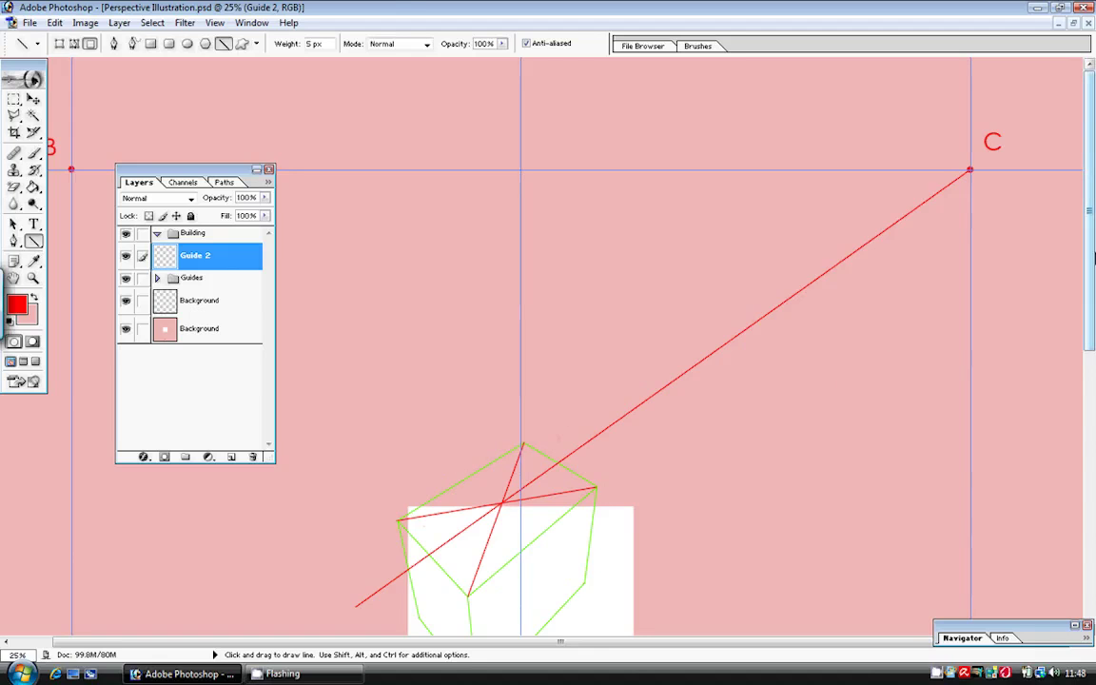
left_click_drag(1091, 257, 1091, 381)
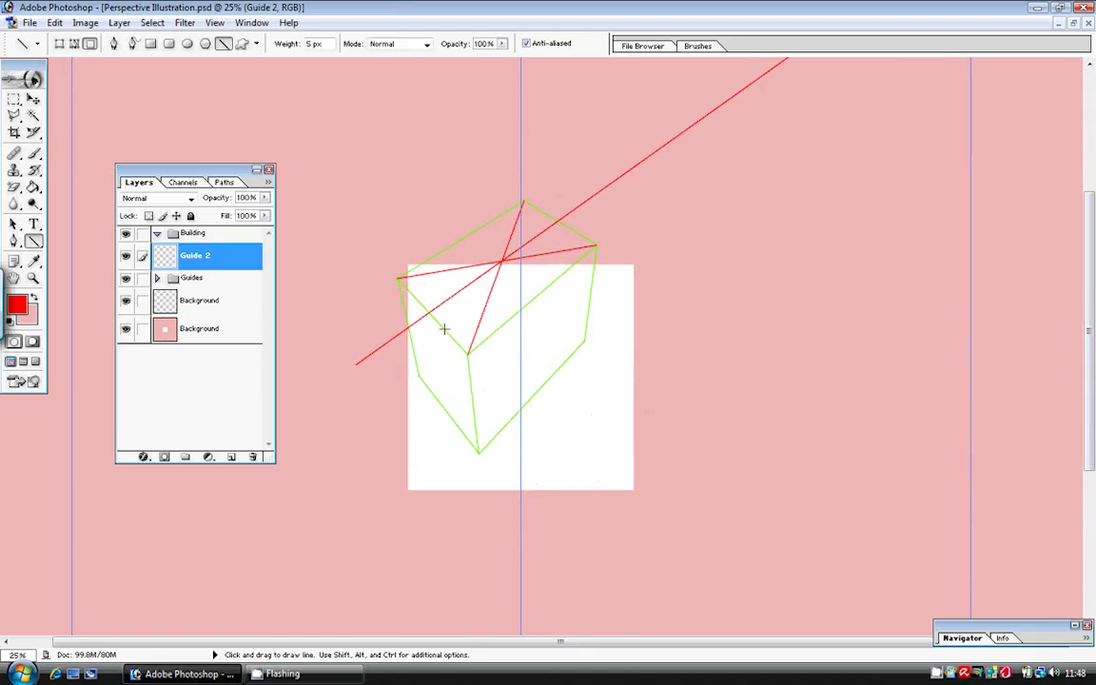
left_click_drag(1091, 328, 1091, 445)
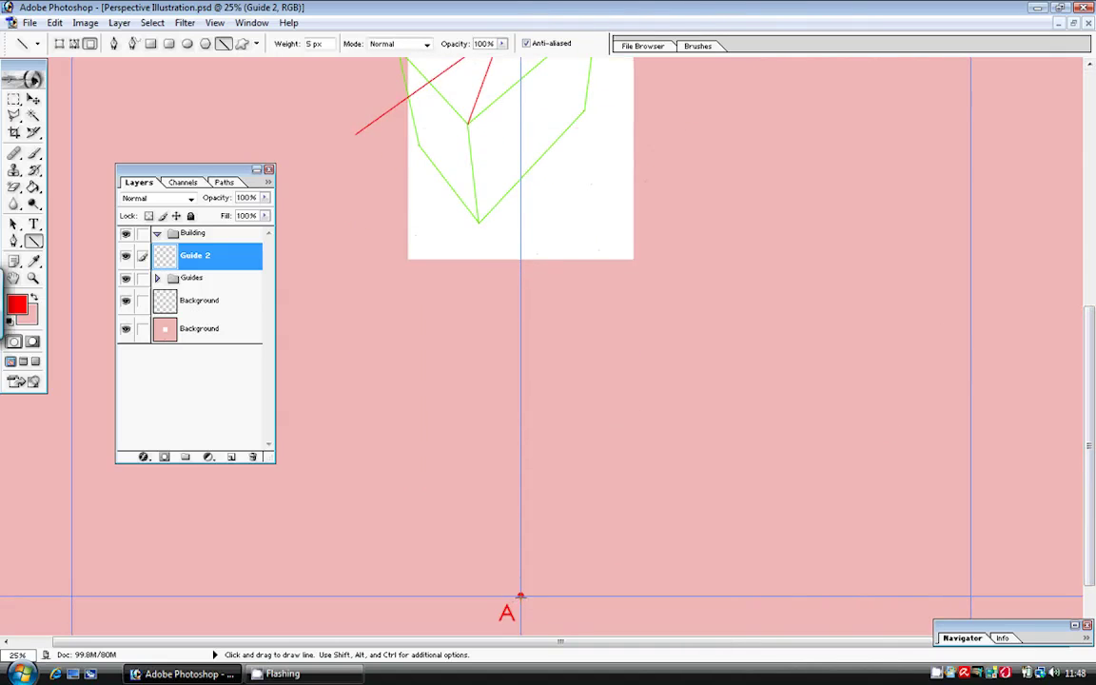
Draw two red lines rising from point A up past the box's corners
left_click_drag(520, 594, 386, 146)
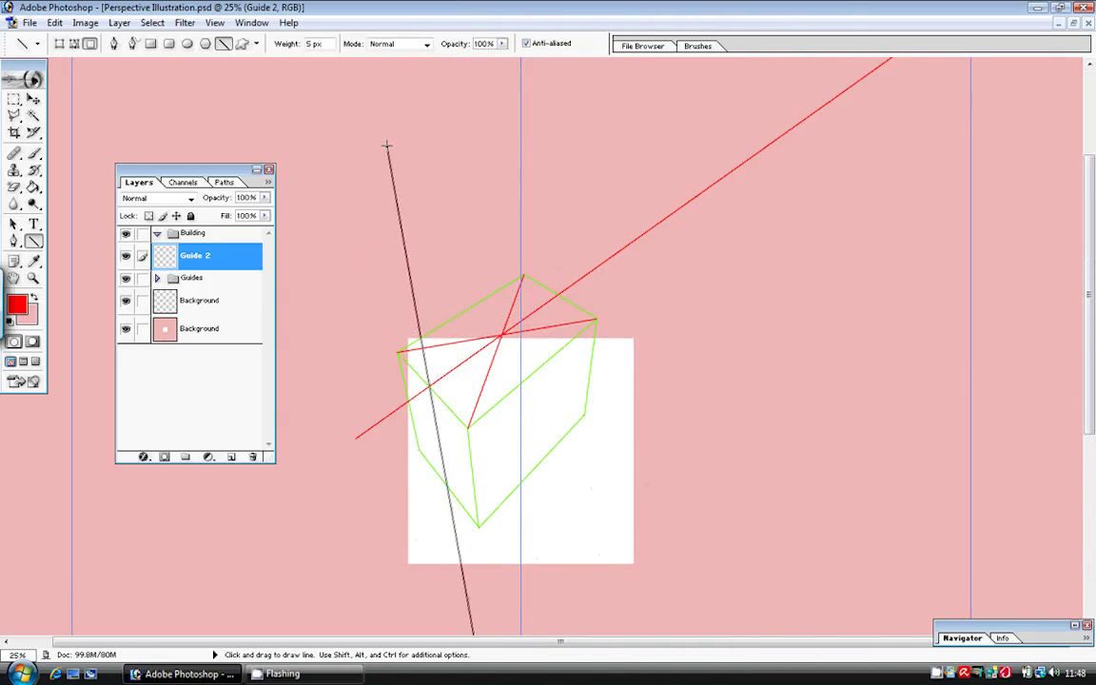
left_click_drag(387, 146, 387, 147)
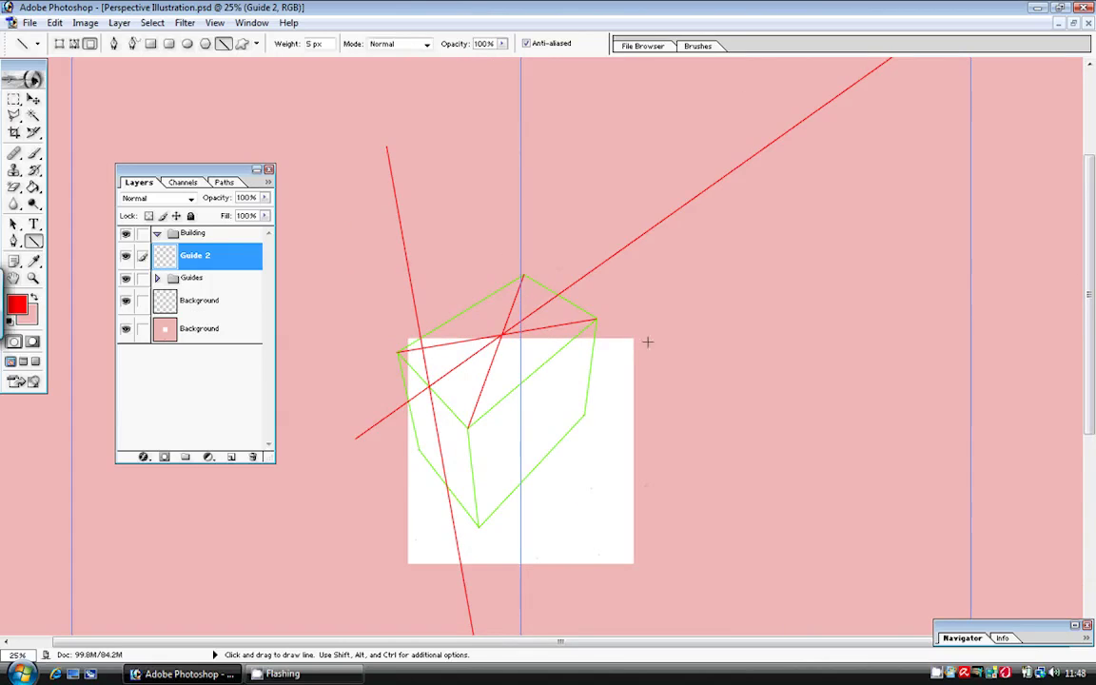
left_click_drag(1092, 337, 1094, 525)
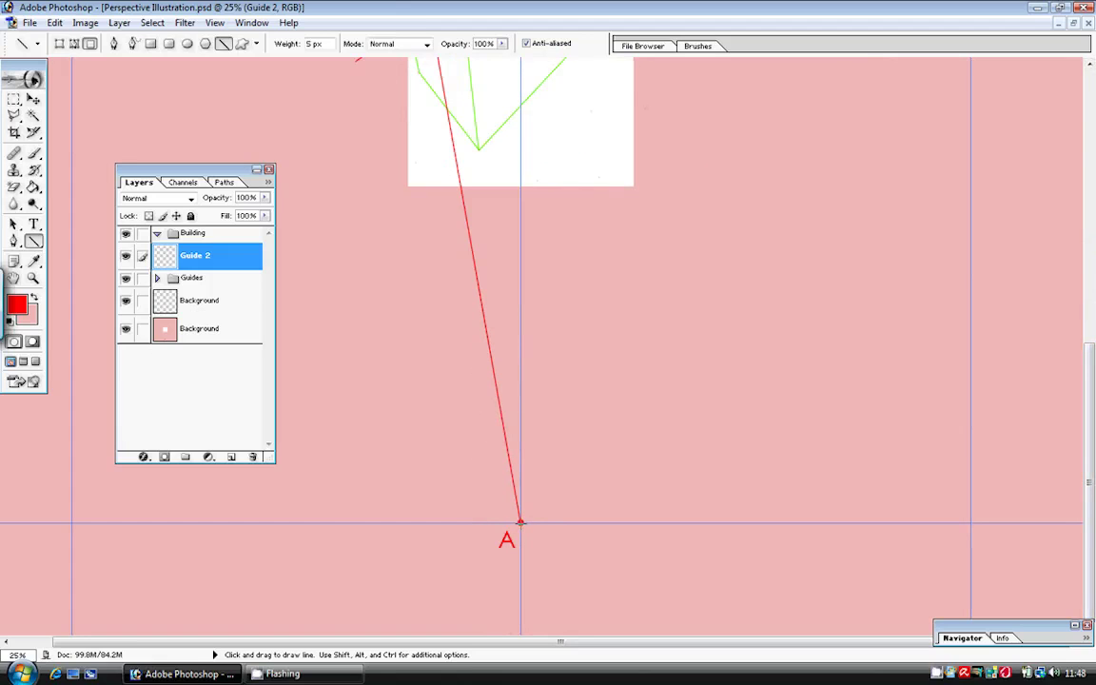
mouse_move(521, 522)
left_mouse_down()
mouse_move(576, 249)
mouse_move(595, 68)
mouse_move(577, 116)
mouse_move(563, 63)
left_mouse_up()
left_click(207, 23)
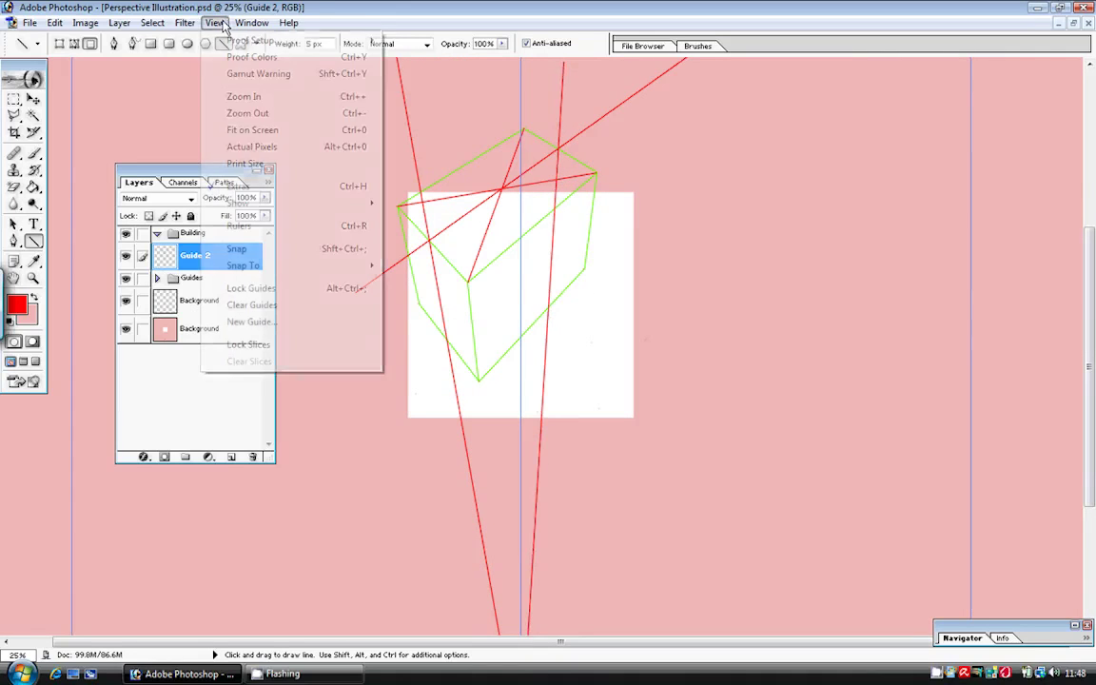
Zoom in to 50%, centre the box, and add a red line from the top face's left corner
left_click(245, 96)
left_click(215, 23)
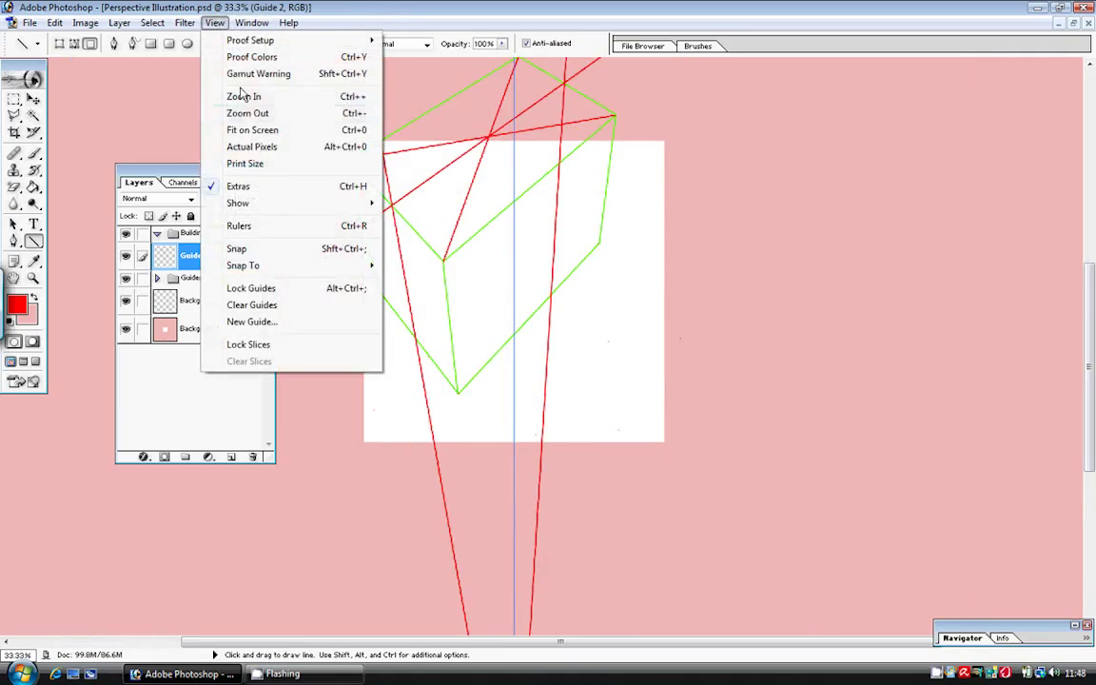
left_click(244, 96)
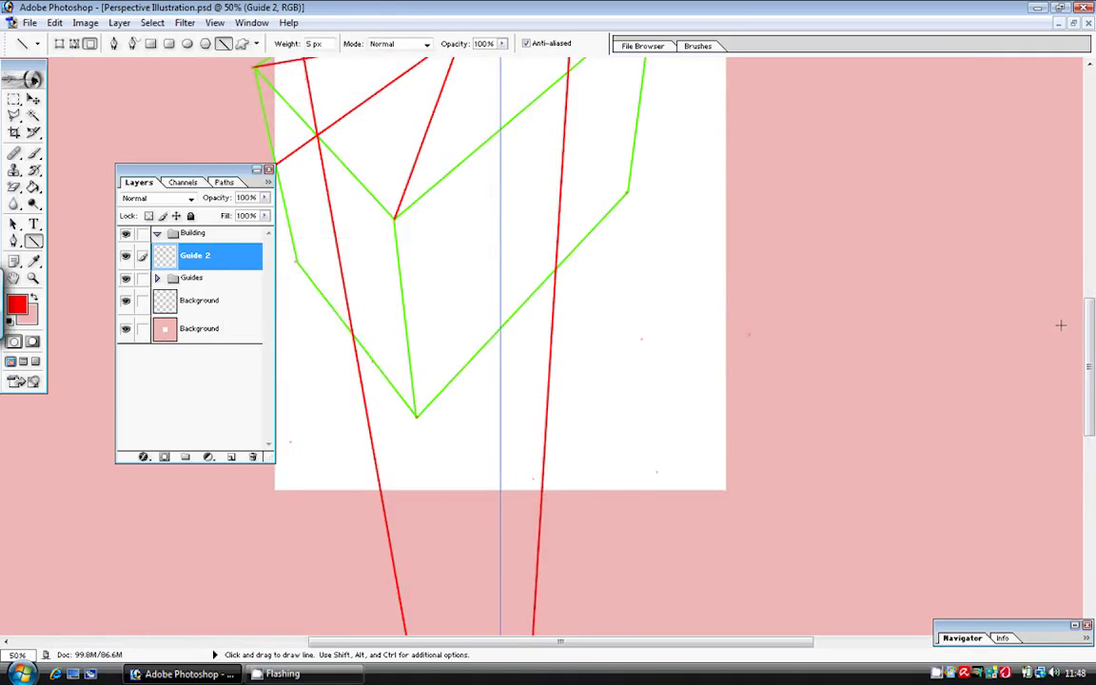
left_click_drag(1092, 364, 1092, 325)
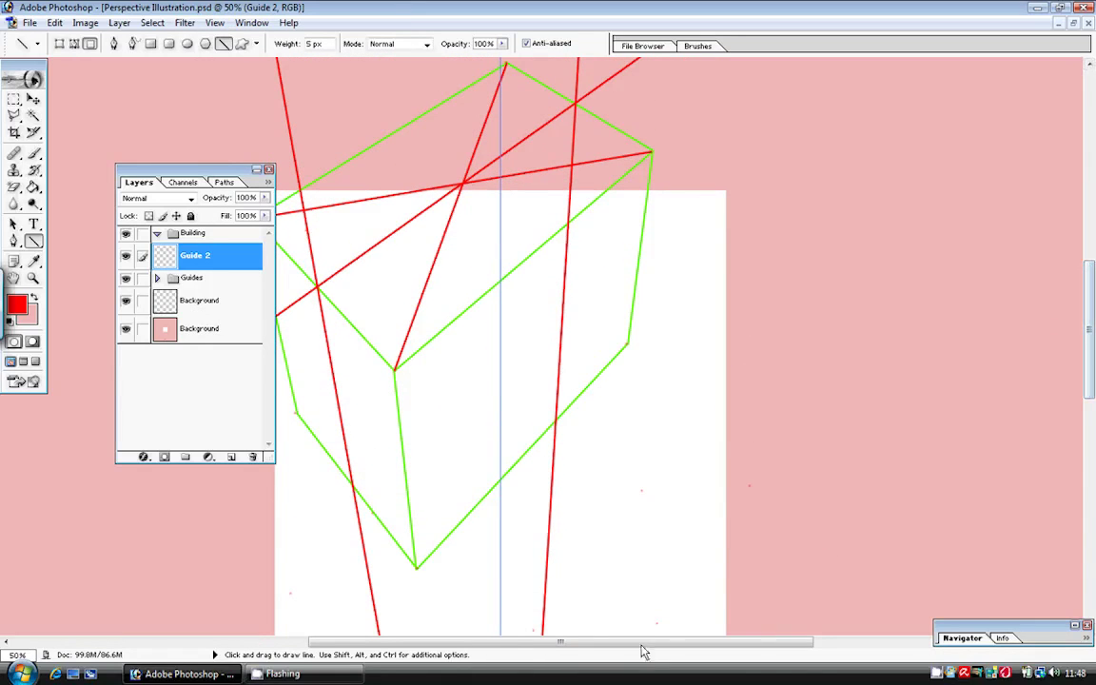
left_click_drag(646, 642, 574, 649)
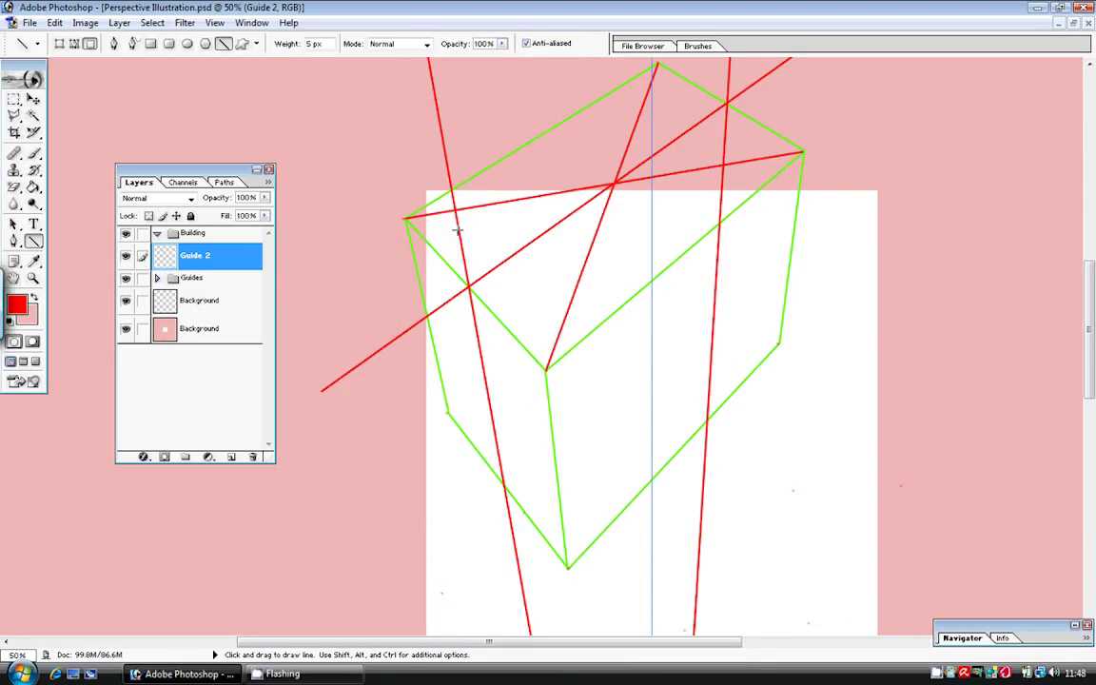
mouse_move(457, 229)
left_mouse_down()
mouse_move(580, 171)
mouse_move(459, 230)
mouse_move(604, 134)
mouse_move(816, 57)
mouse_move(1088, 98)
mouse_move(1092, 207)
mouse_move(1063, 210)
left_mouse_up()
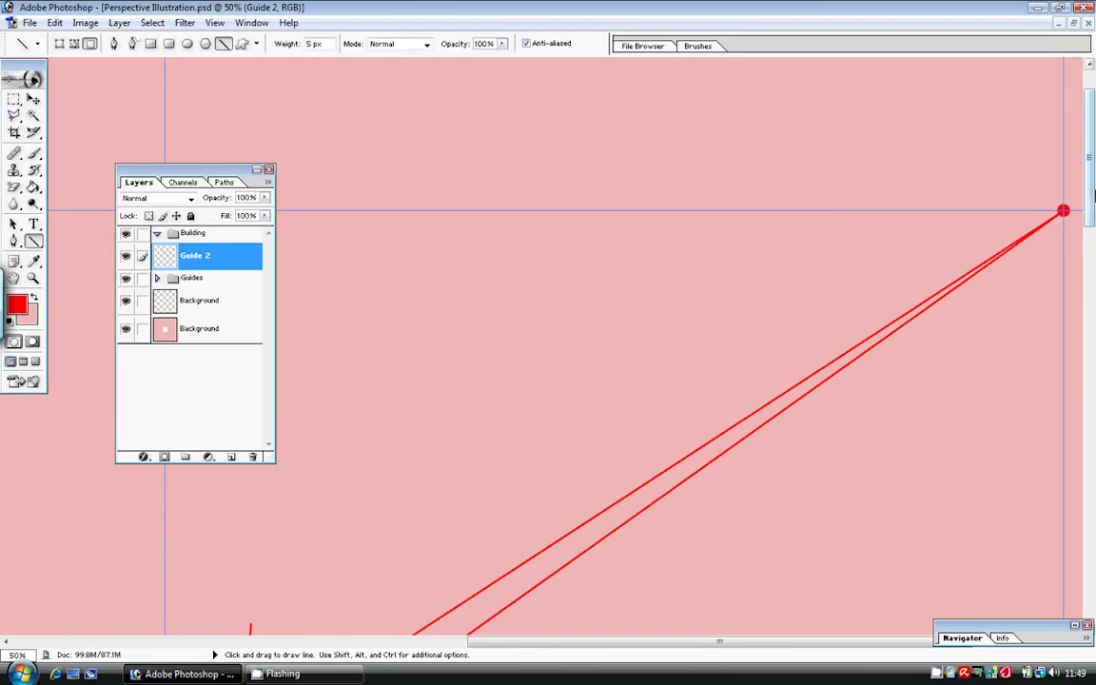
scroll(980, 237, "down", 5)
Draw red lines from the box's front and right corners to the guide crossings, sketching the roof ridge
left_click_drag(679, 647, 447, 647)
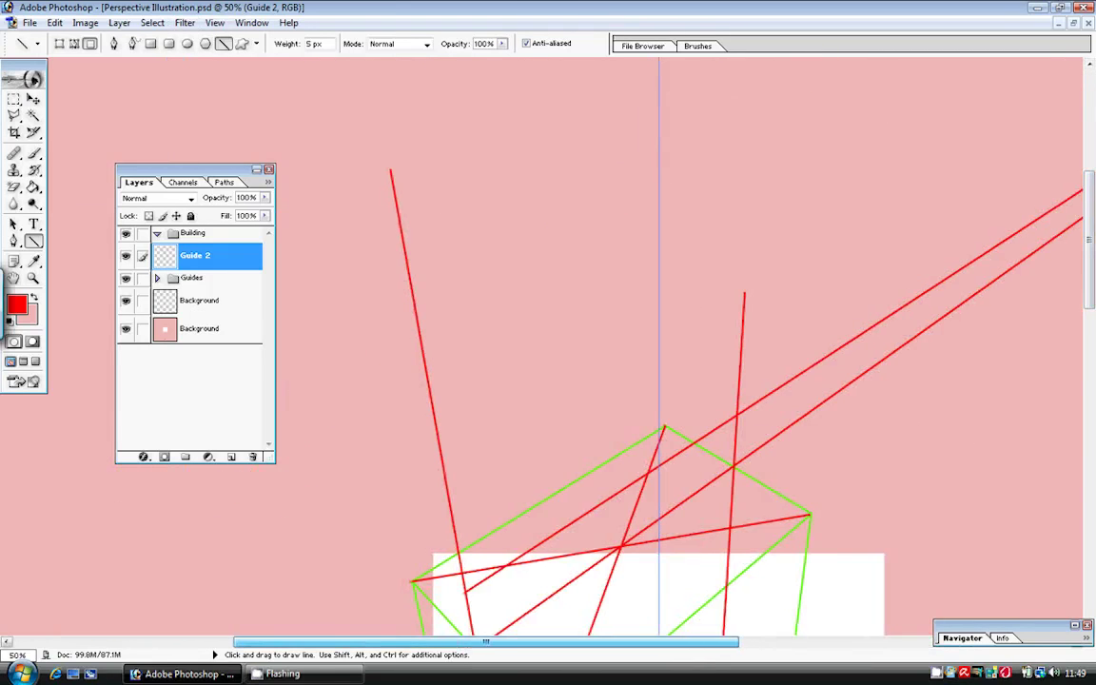
left_click_drag(1089, 271, 1093, 330)
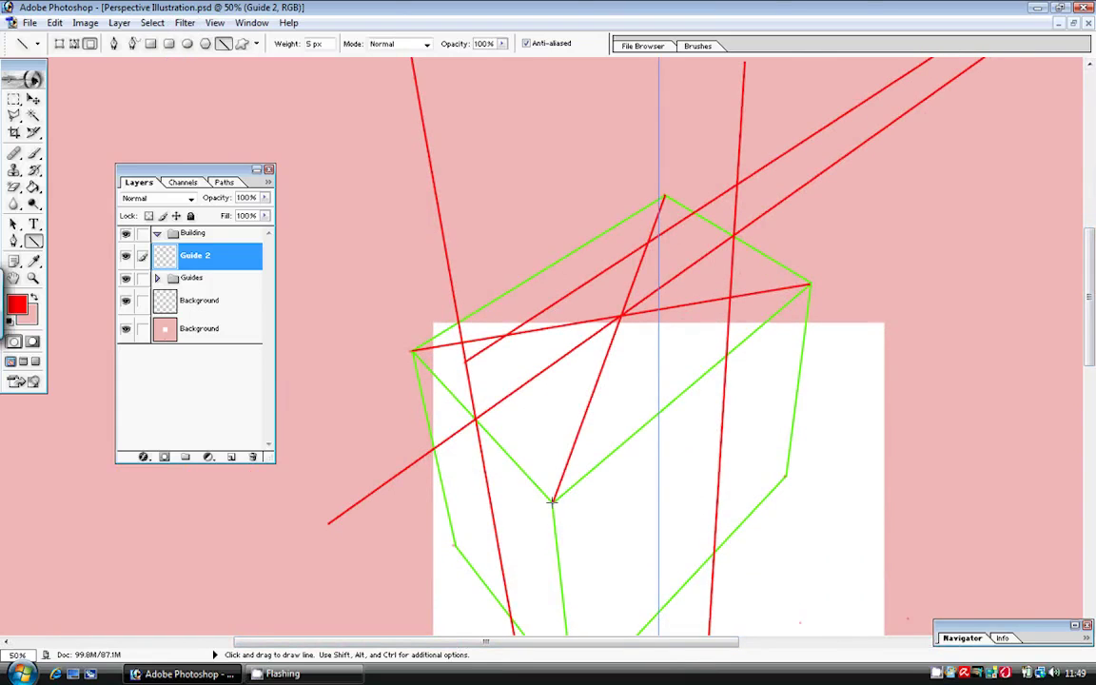
left_click_drag(552, 502, 465, 361)
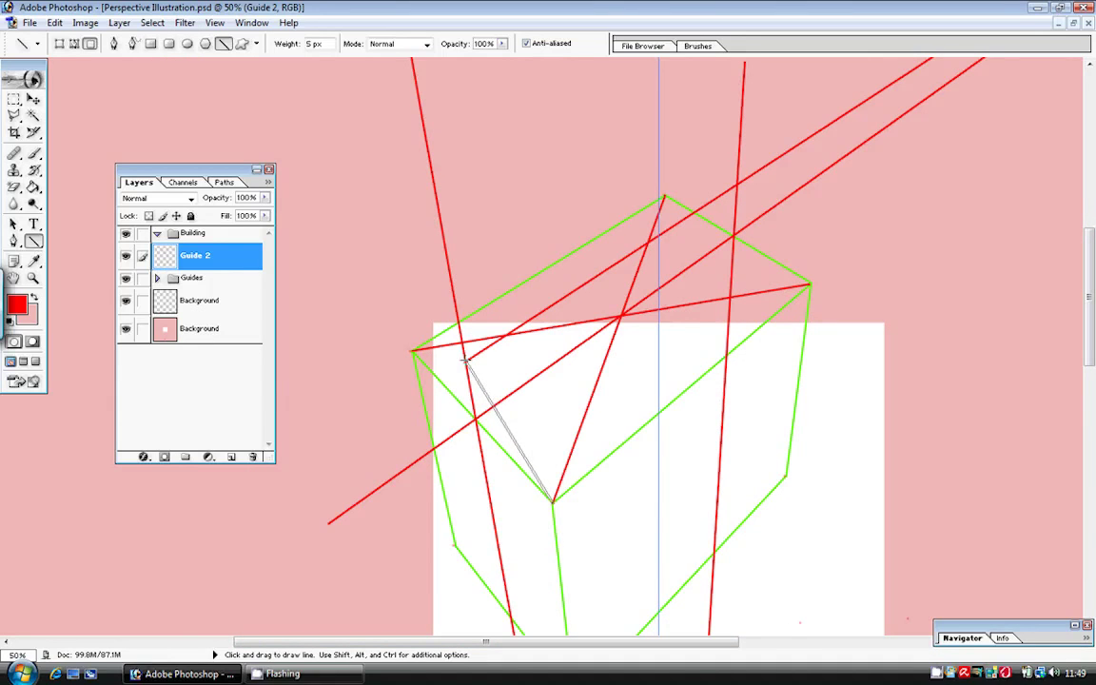
left_click_drag(465, 361, 411, 351)
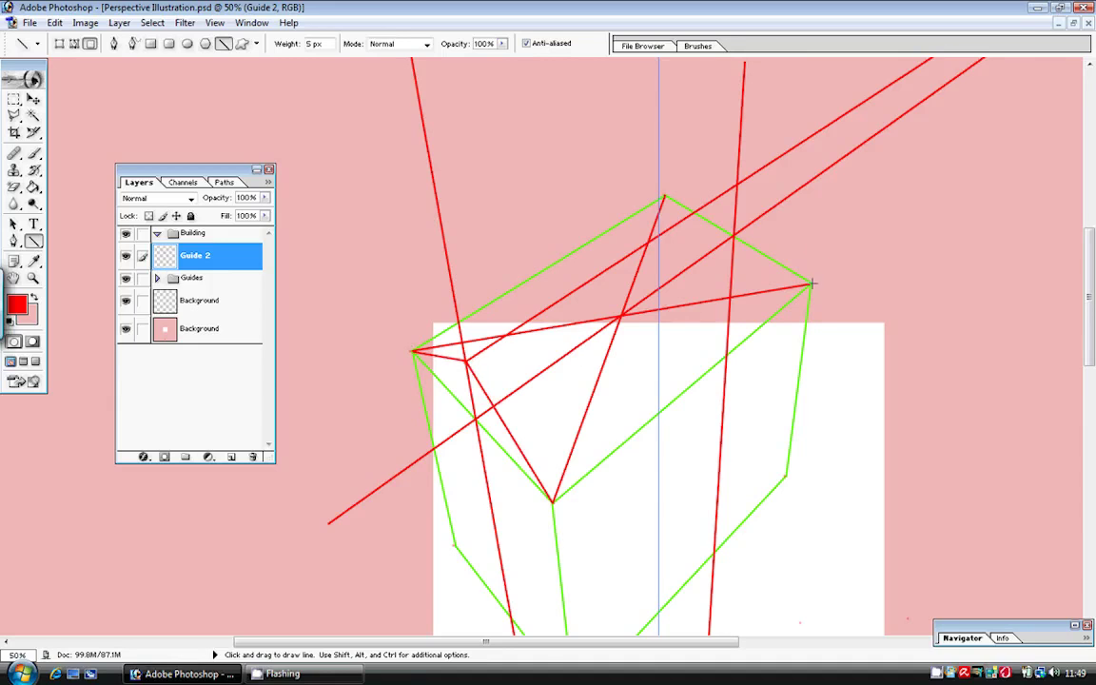
left_click_drag(809, 284, 664, 195)
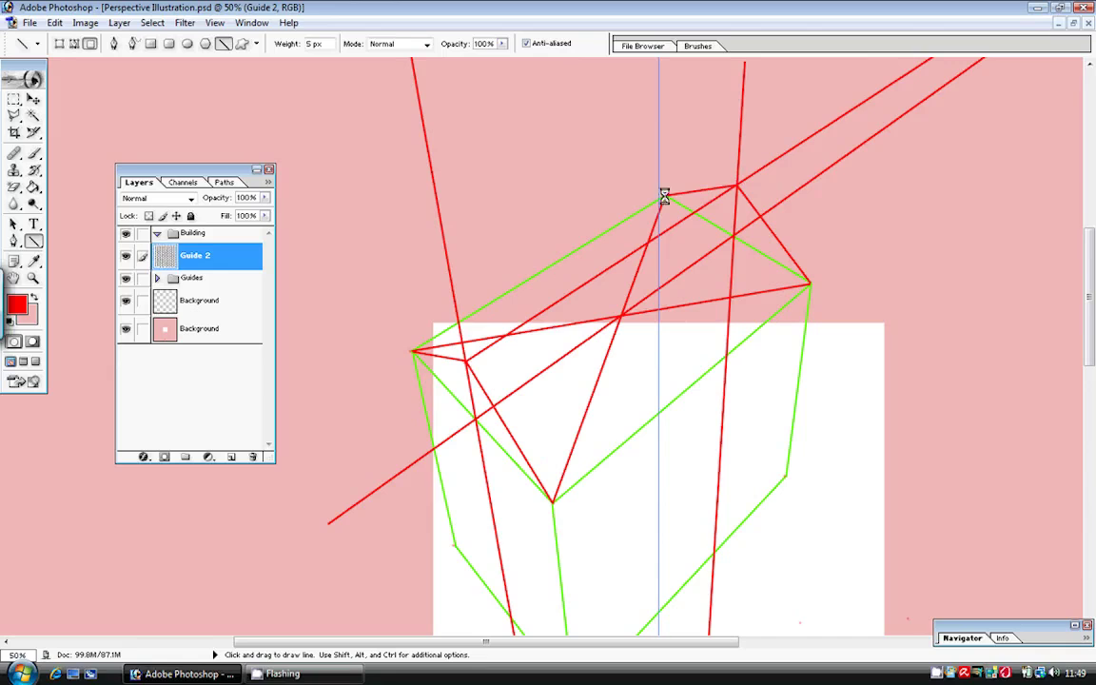
Add a new empty layer and set the foreground colour to bright green
left_click(230, 456)
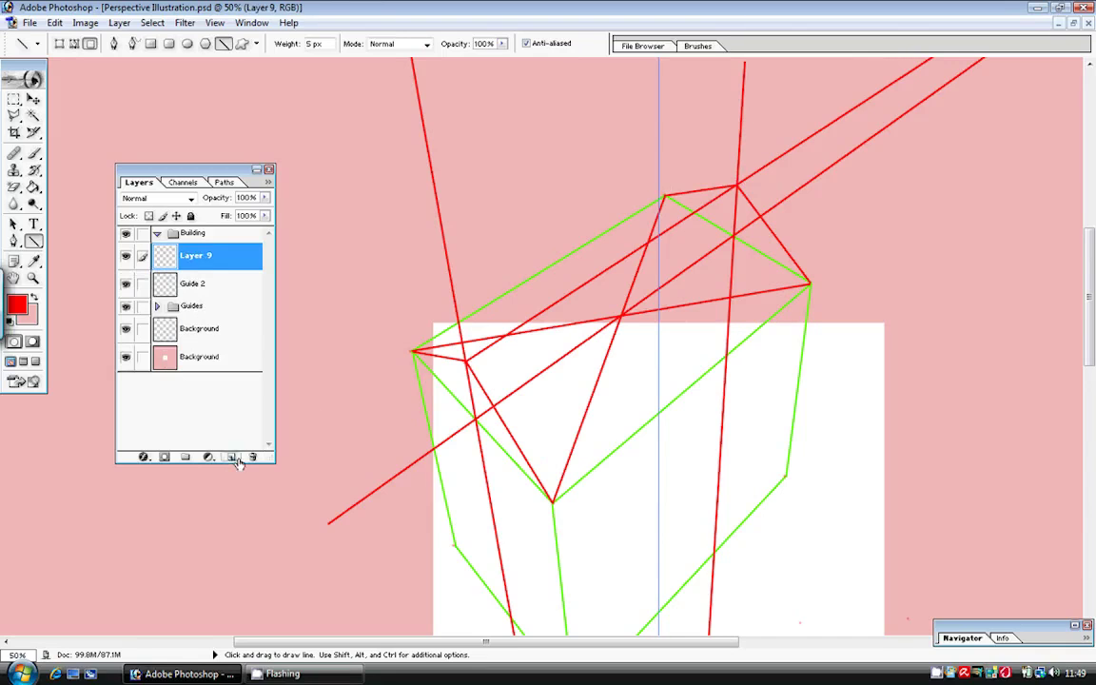
left_click(19, 306)
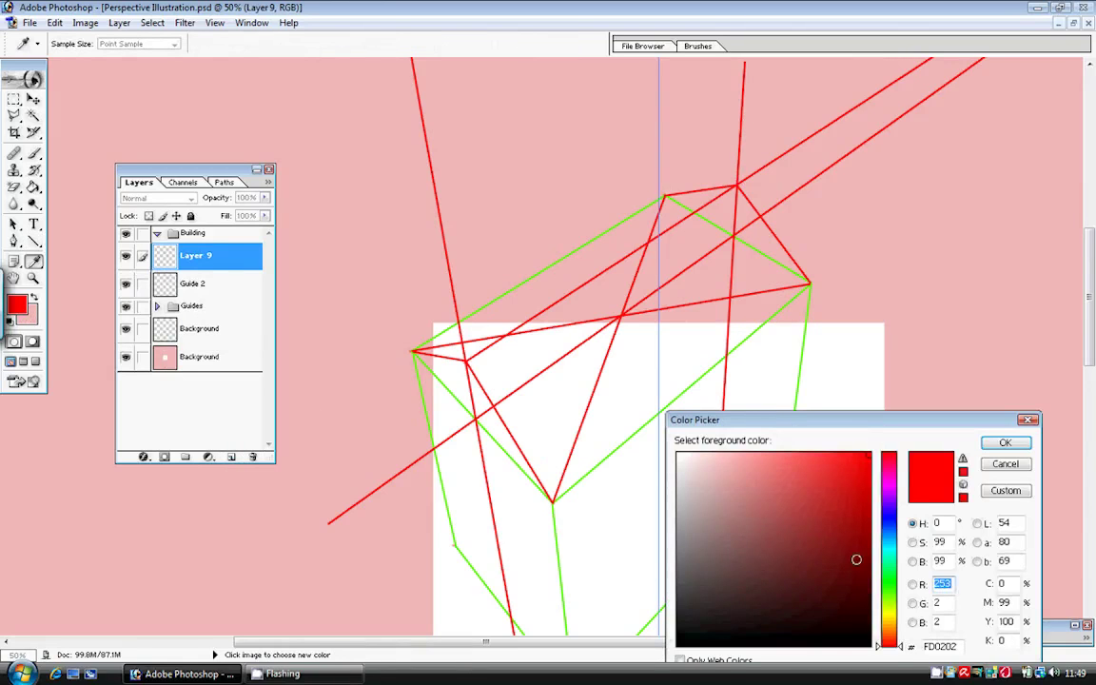
left_click(888, 588)
left_click(1003, 443)
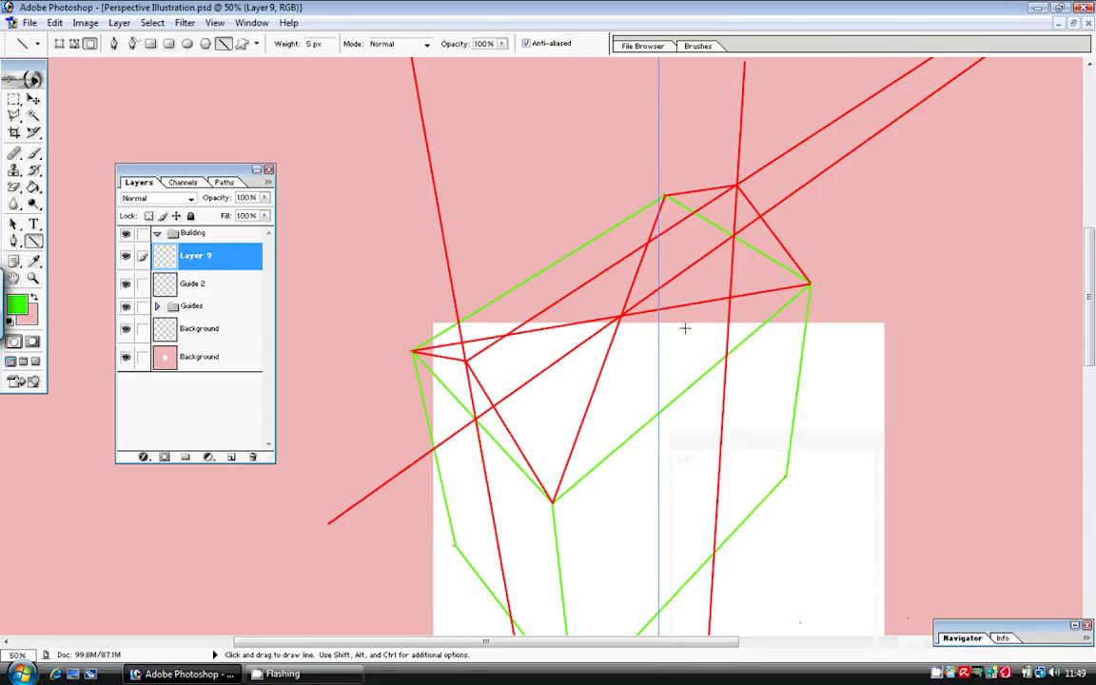
Rename the new layer to 'background 2'
double_click(210, 253)
type("Backg")
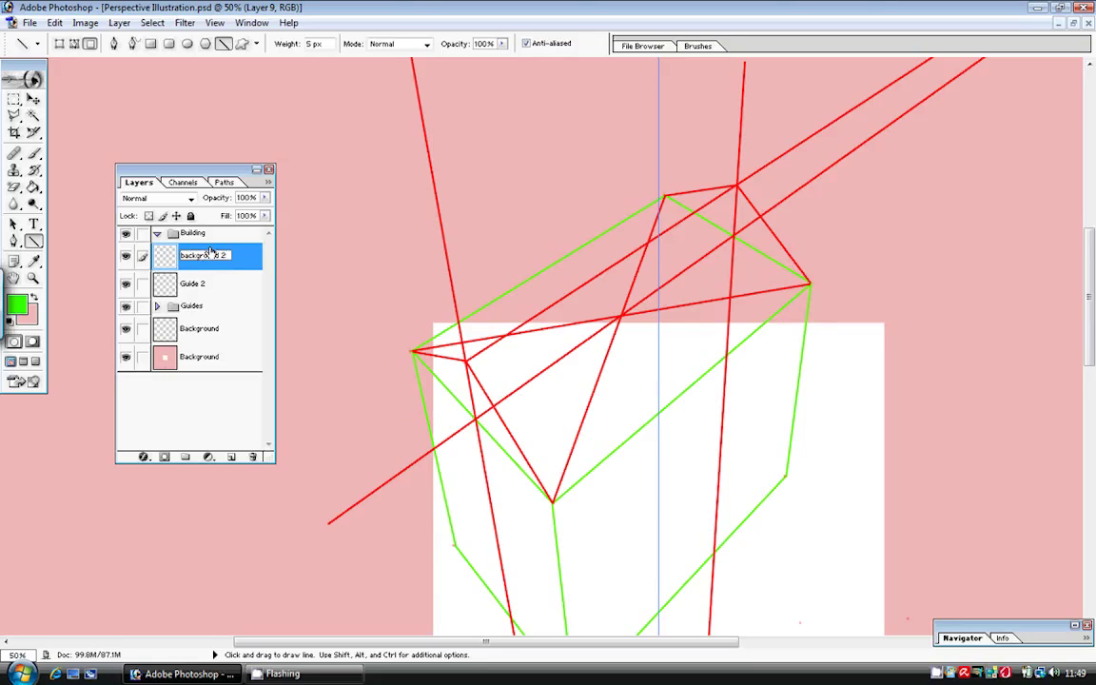
key("Return")
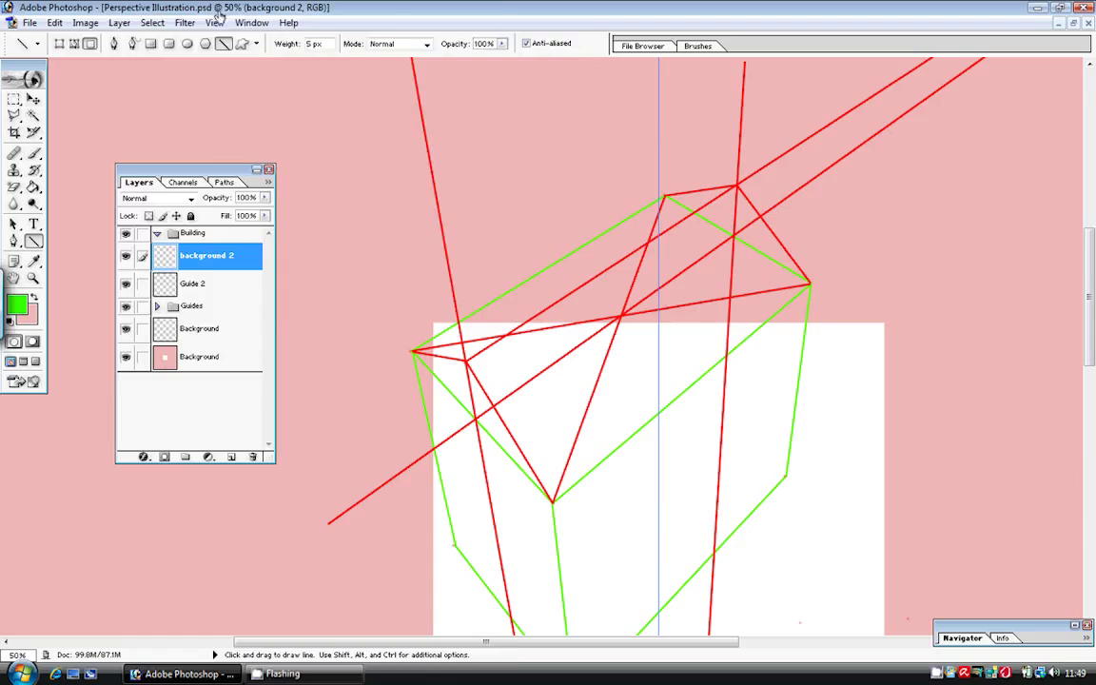
key("Escape")
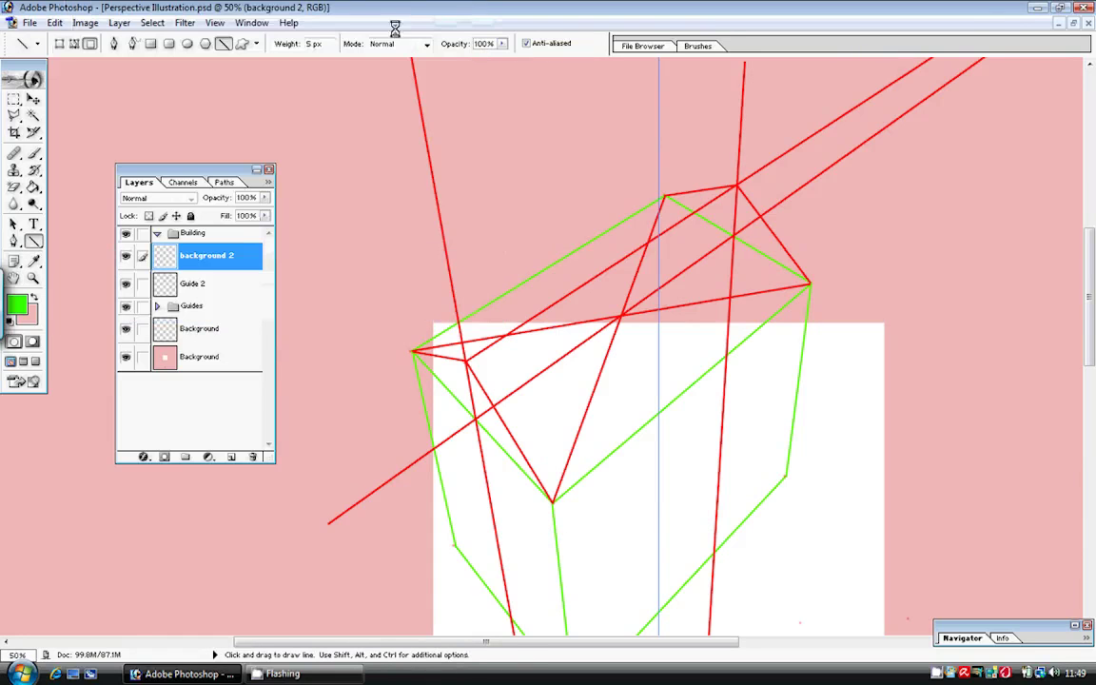
left_click(215, 22)
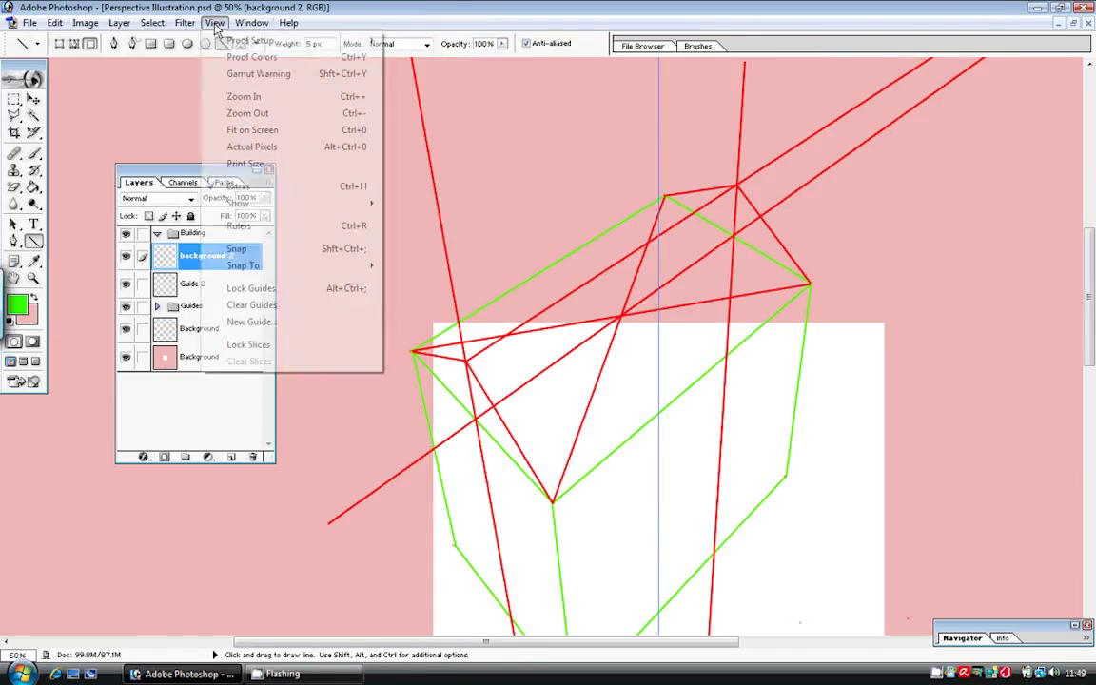
left_click(242, 97)
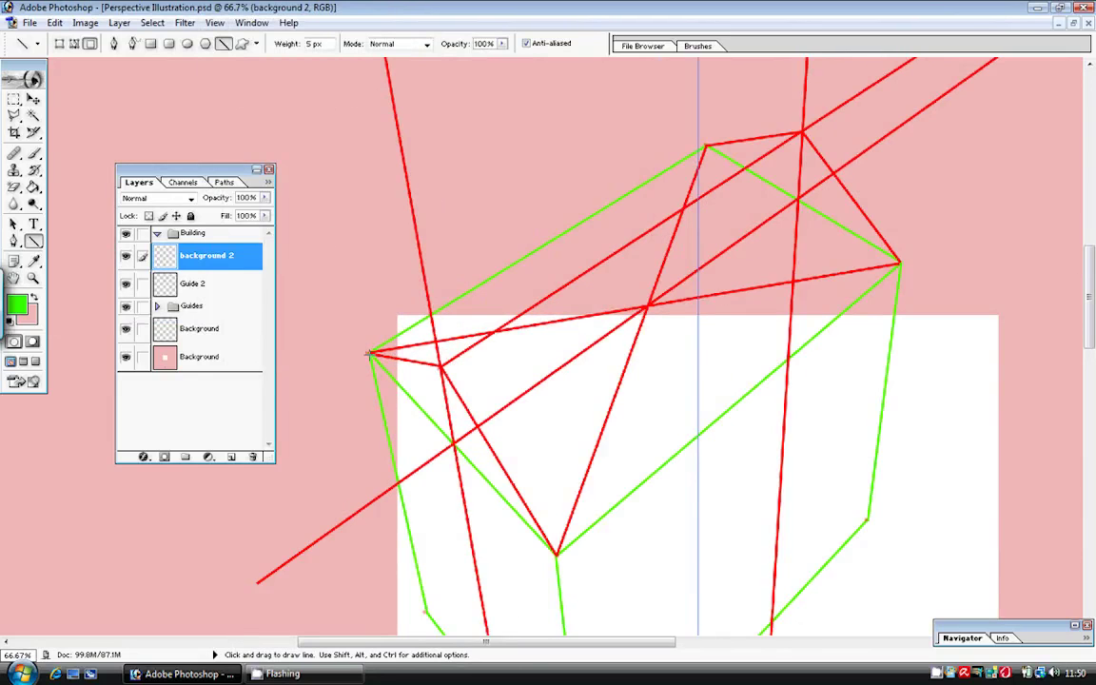
Trace the roof's left edge, both sloped edges up to the peak, and the ridge in green
left_click_drag(370, 354, 440, 367)
left_click_drag(556, 552, 802, 131)
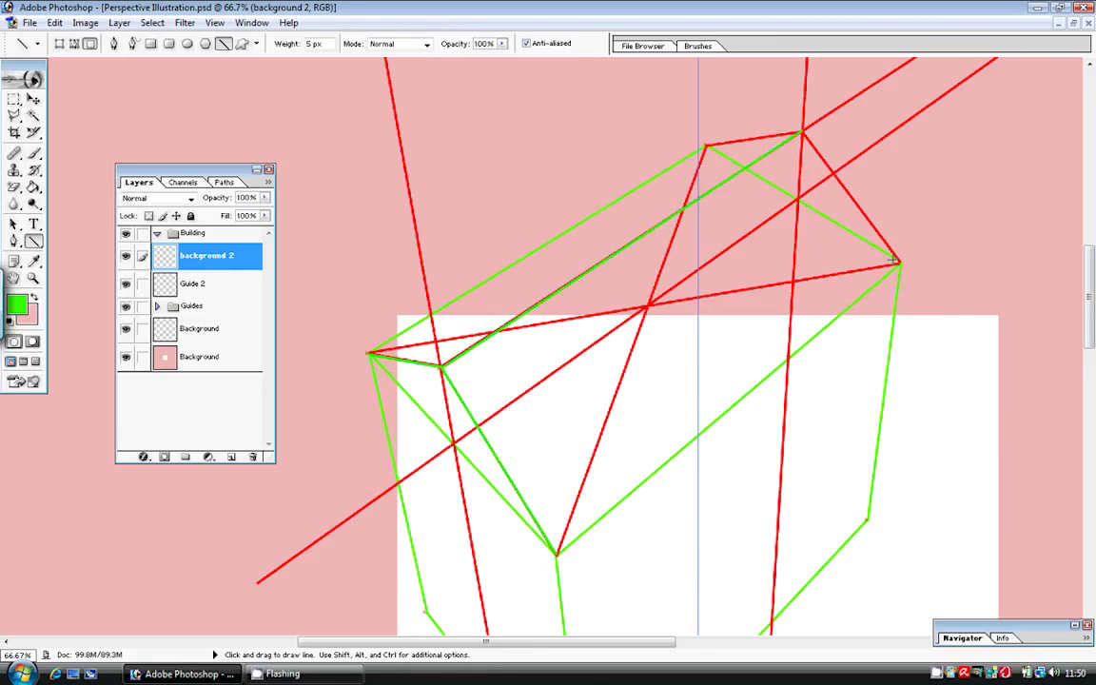
left_click_drag(900, 263, 802, 131)
left_click_drag(803, 131, 705, 146)
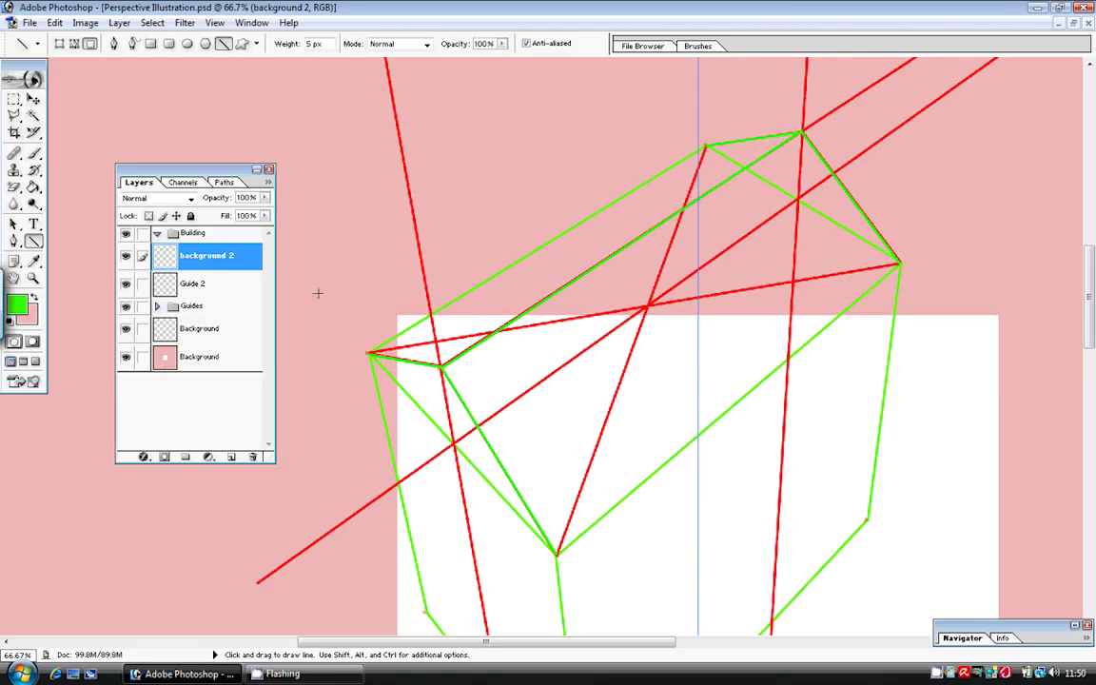
Hide Guide 2's red construction lines and move that layer into the Guides group
left_click(127, 284)
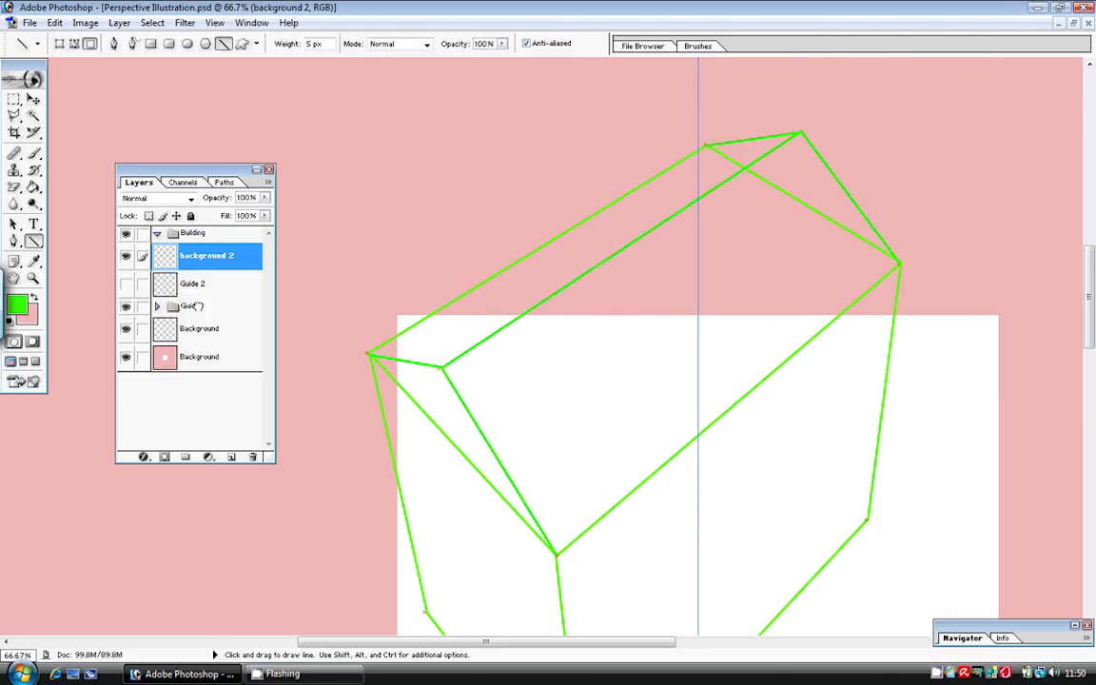
mouse_move(195, 307)
left_mouse_down()
mouse_move(186, 252)
mouse_move(195, 309)
left_mouse_up()
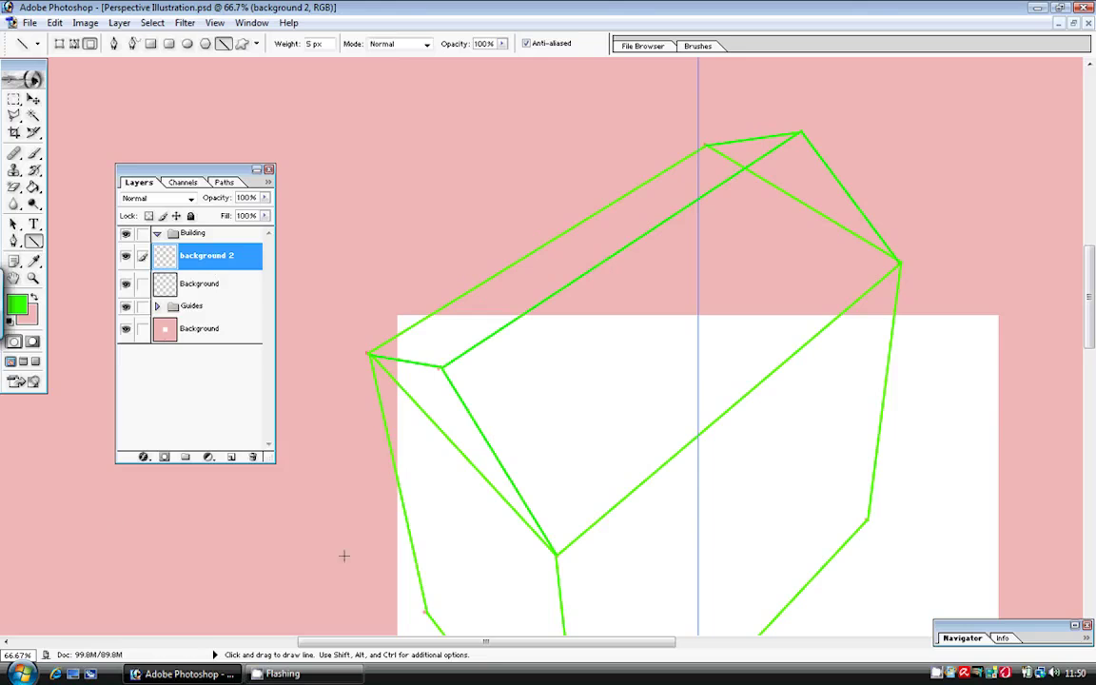
left_click(215, 22)
left_click(276, 113)
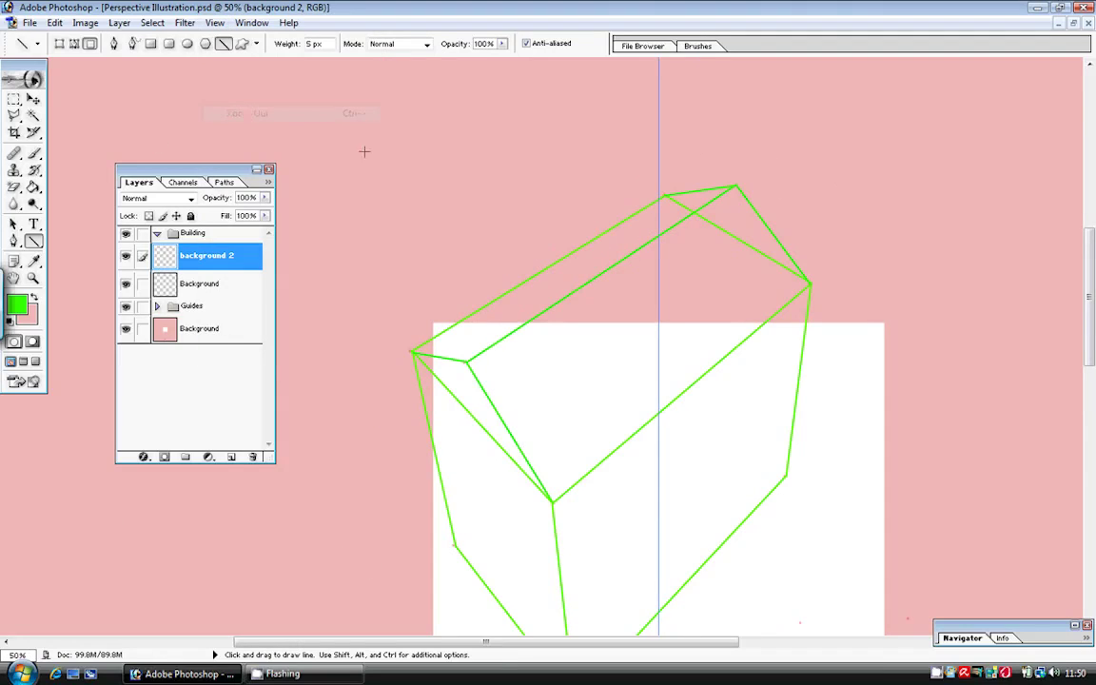
mouse_move(1090, 316)
left_mouse_down()
mouse_move(1091, 364)
mouse_move(1092, 352)
left_mouse_up()
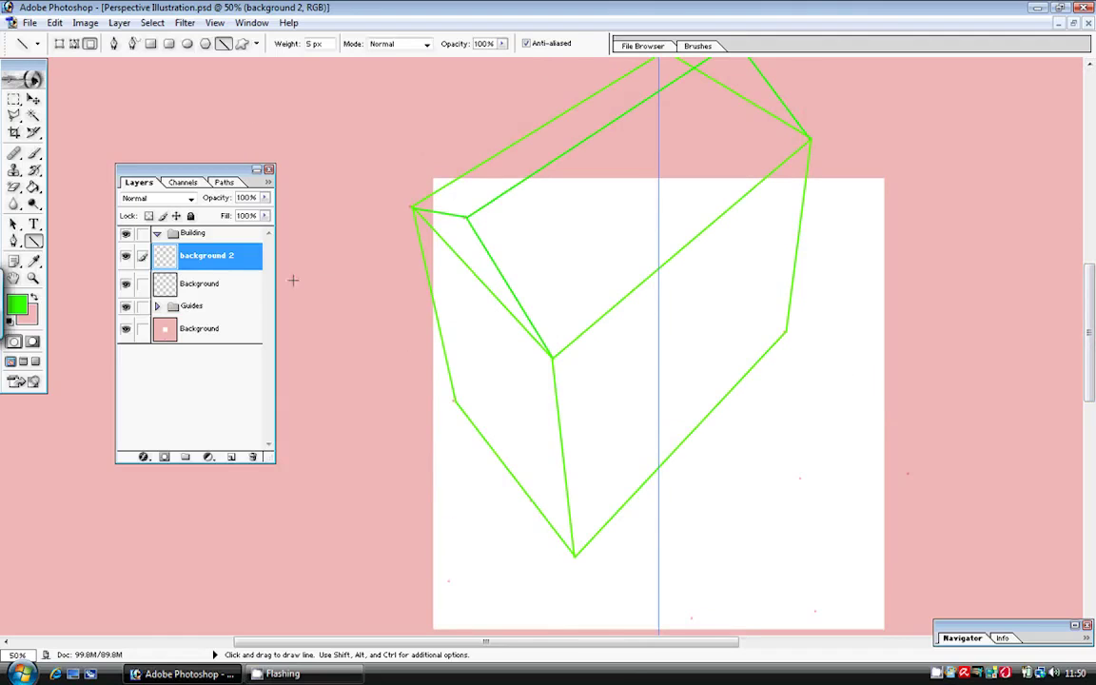
At 100% zoom, select the white canvas area with the Rectangular Marquee
left_click(13, 99)
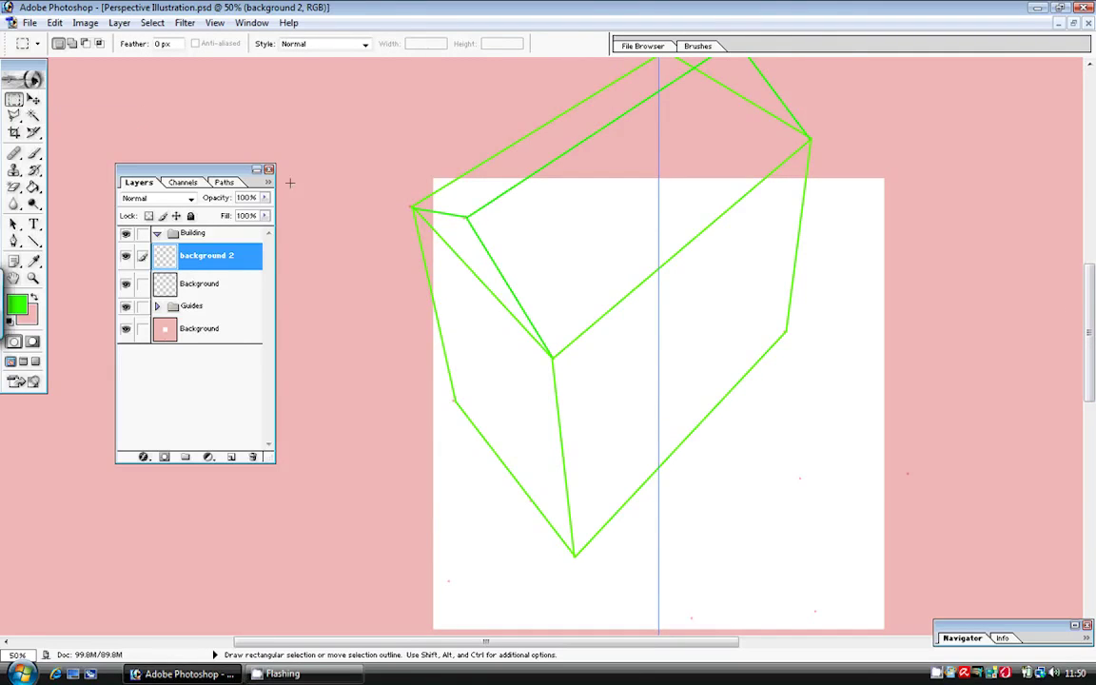
left_click(215, 22)
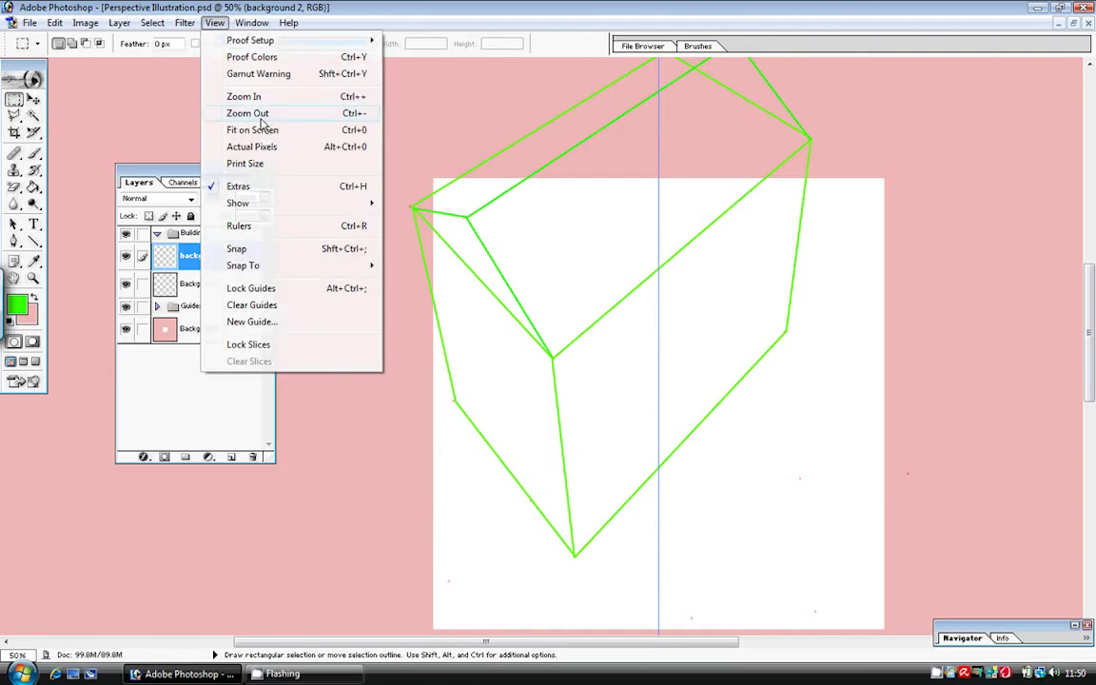
left_click(259, 98)
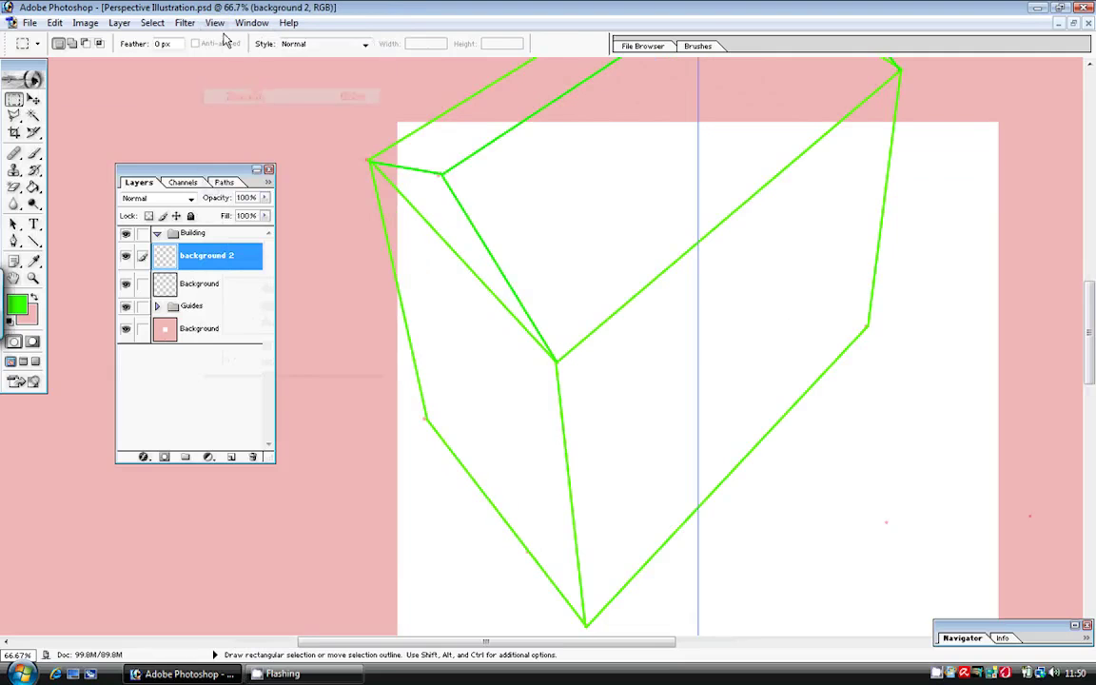
left_click(215, 22)
left_click(250, 96)
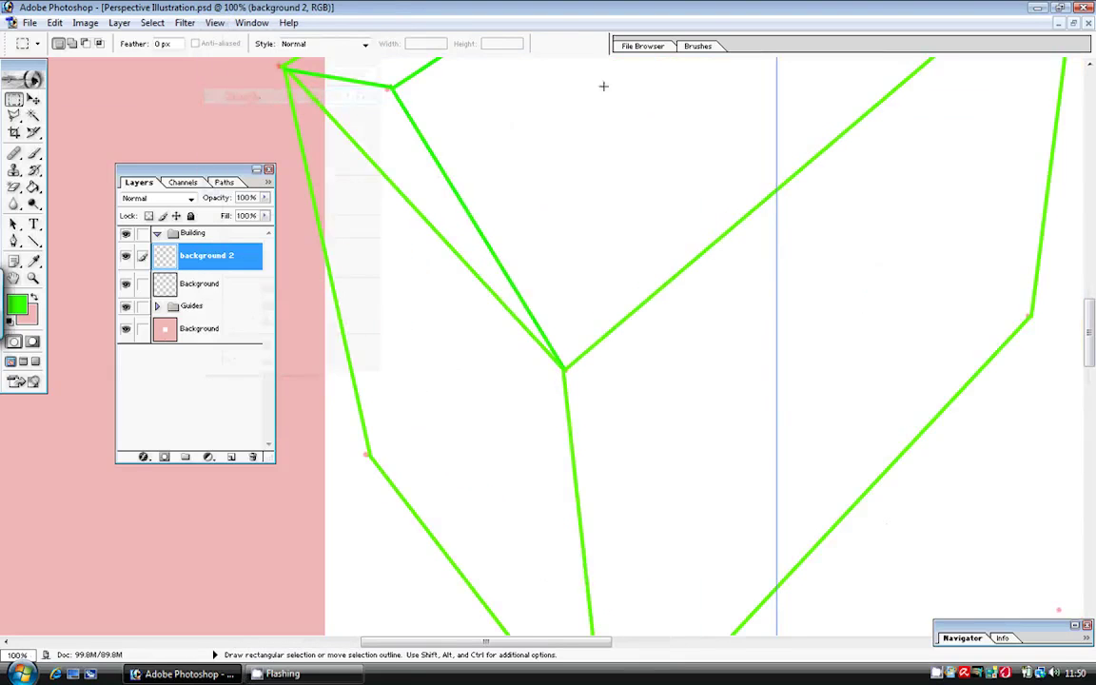
left_click_drag(1092, 328, 1091, 298)
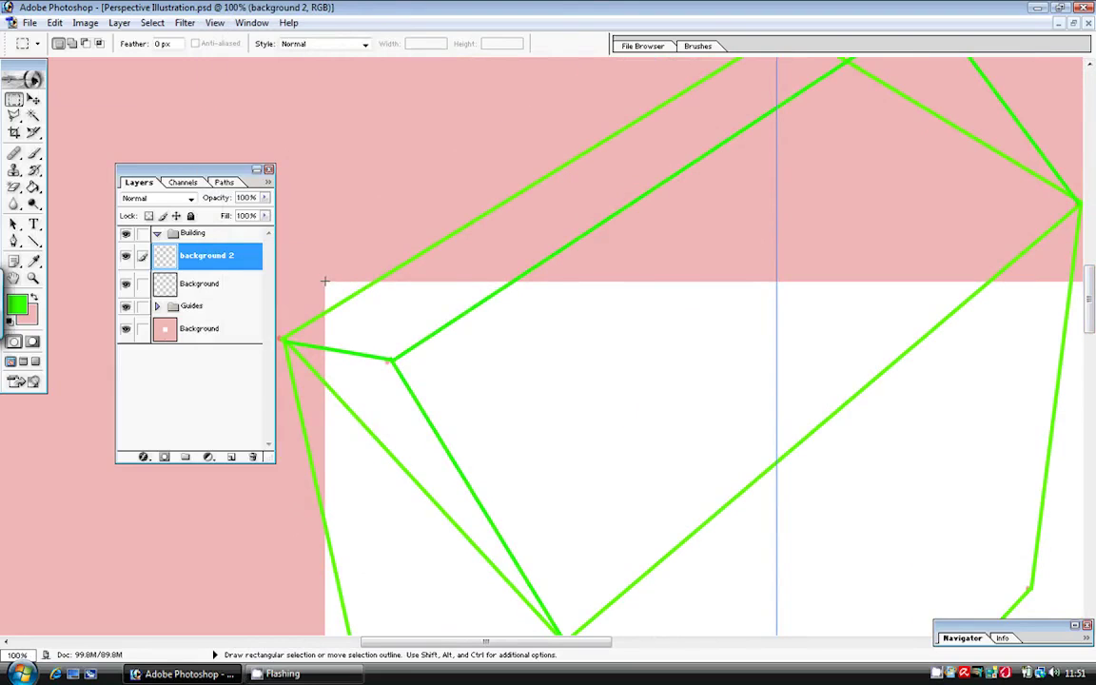
left_click_drag(324, 280, 825, 527)
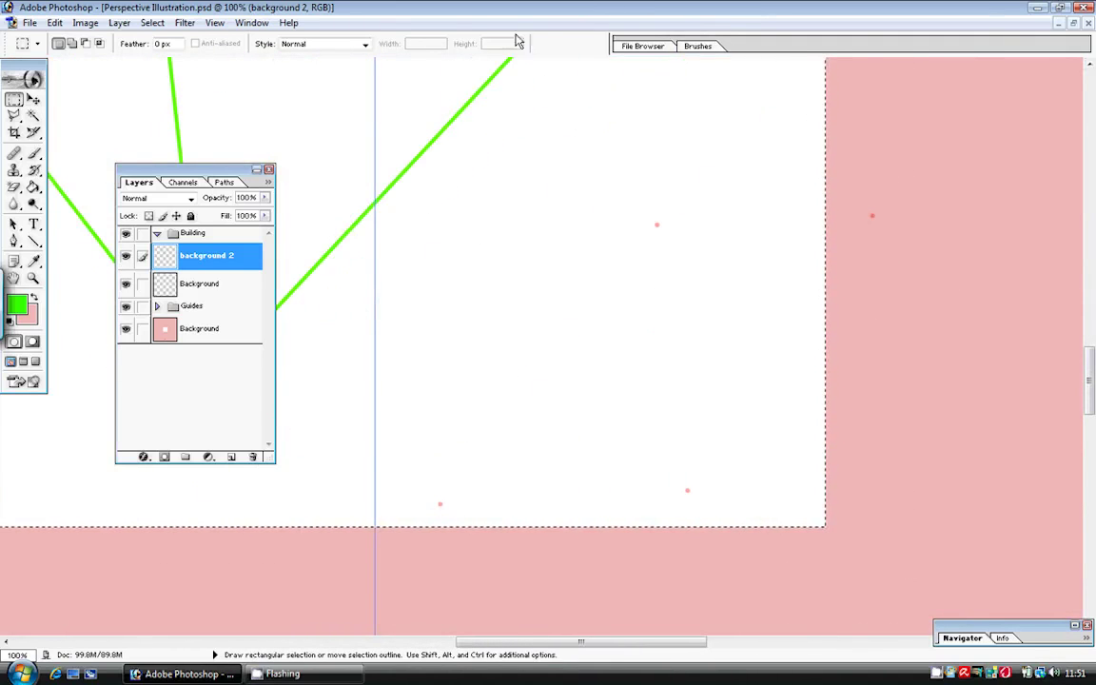
Crop the image to the selection and fit it on screen
left_click(86, 23)
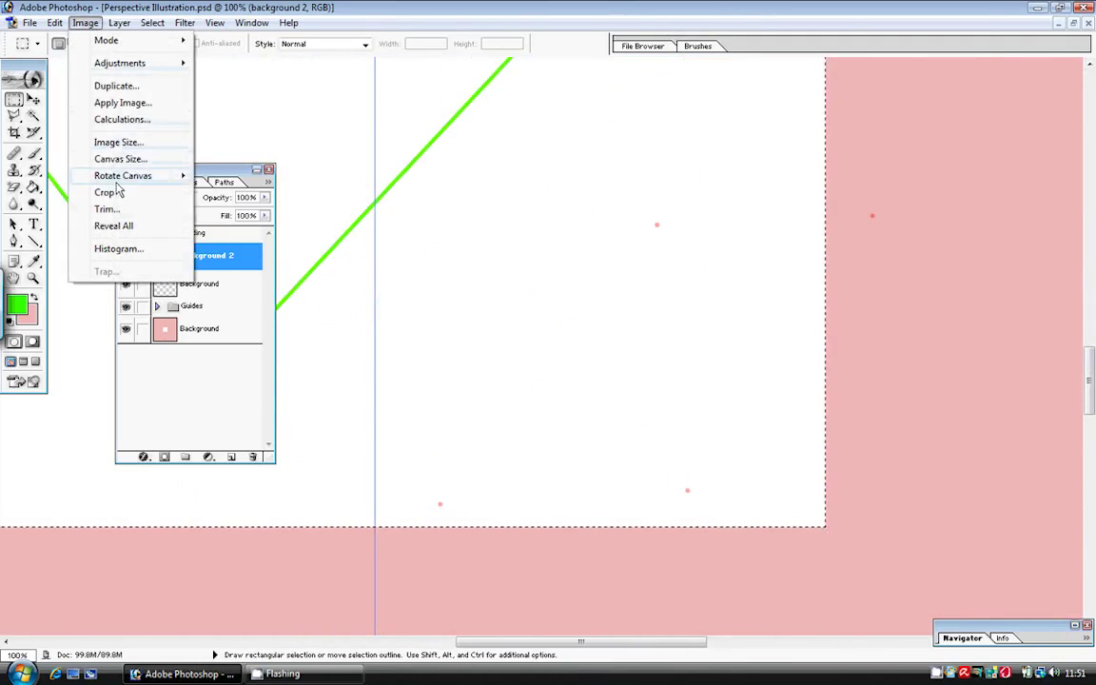
left_click(86, 194)
left_click(215, 23)
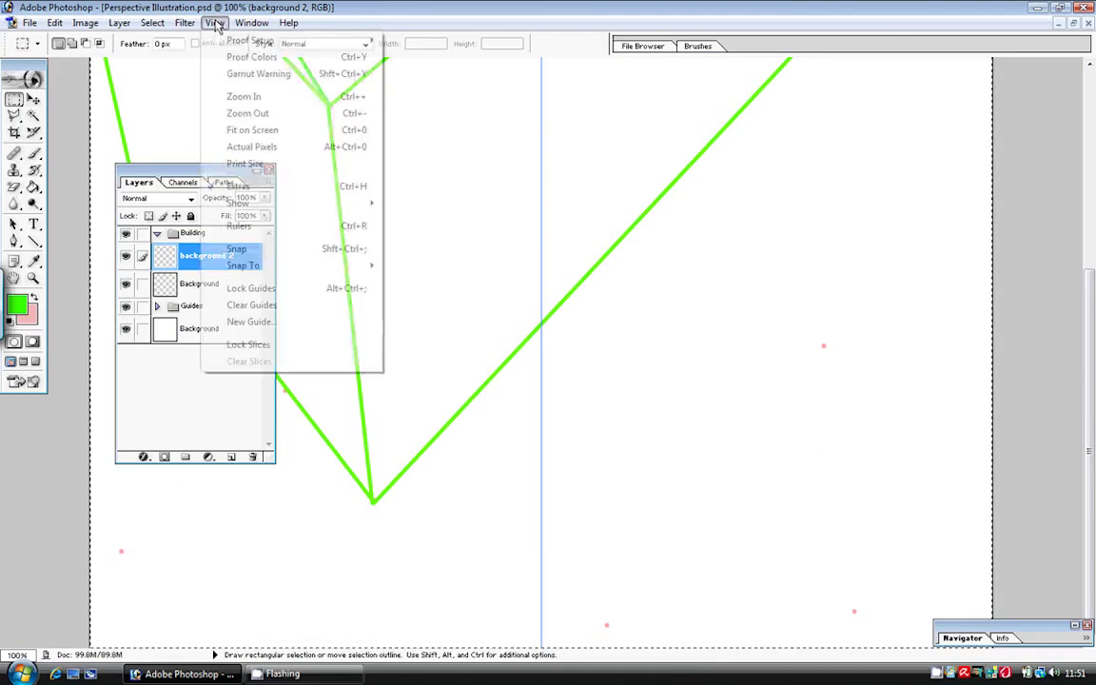
left_click(262, 129)
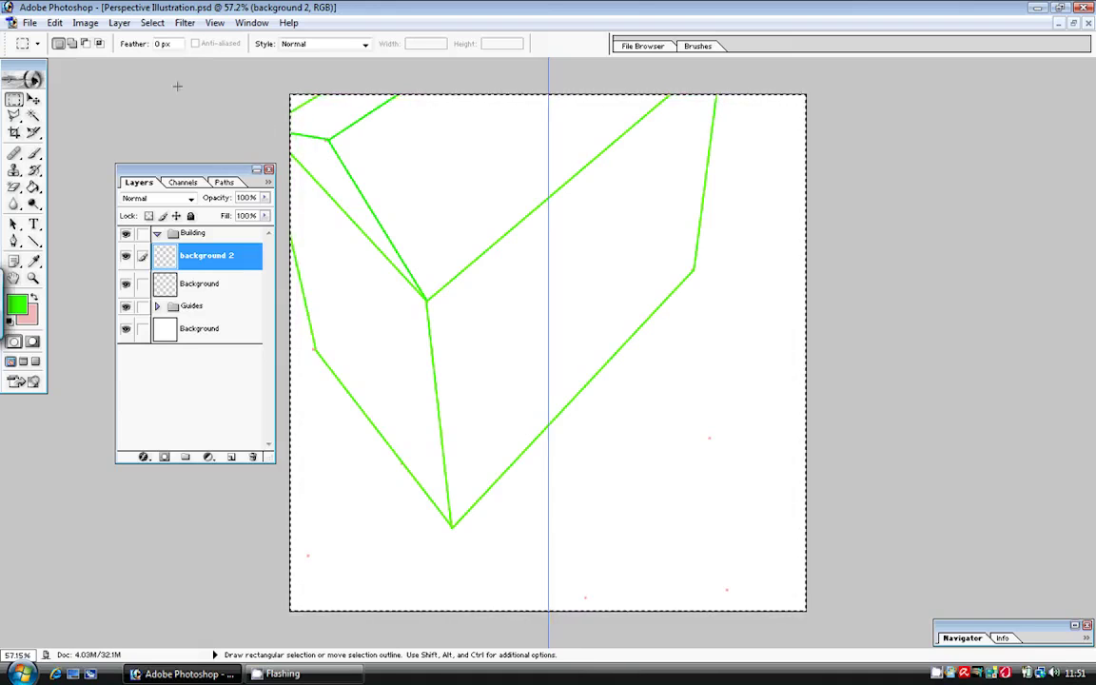
Create Layer 9 as a new empty layer above background 2
left_click(232, 456)
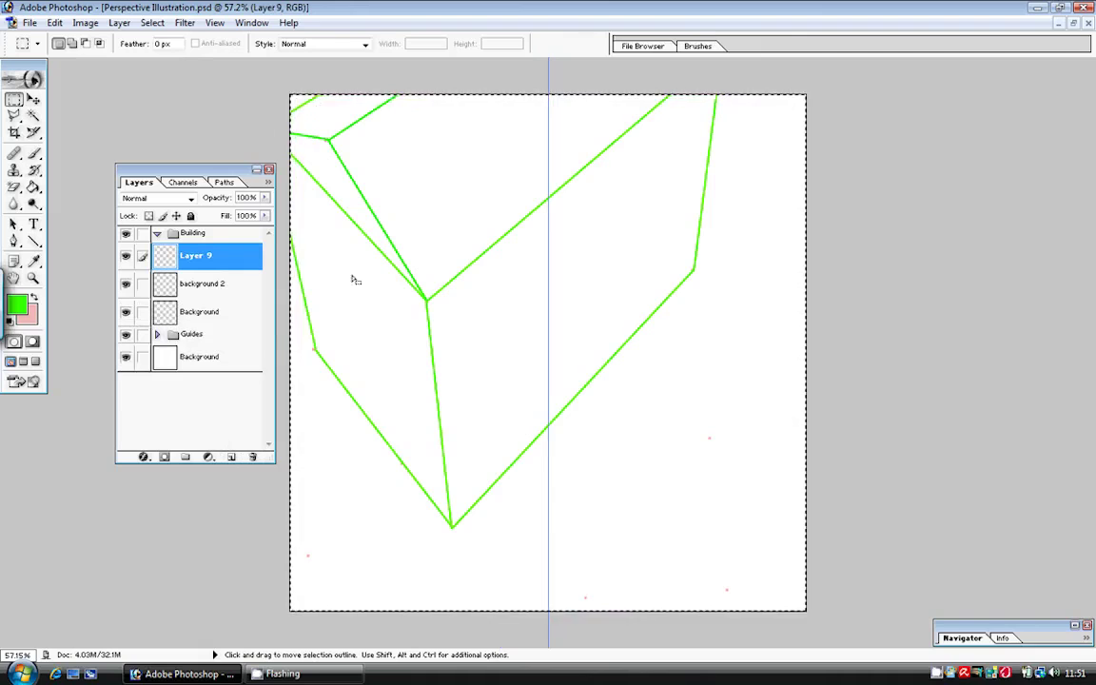